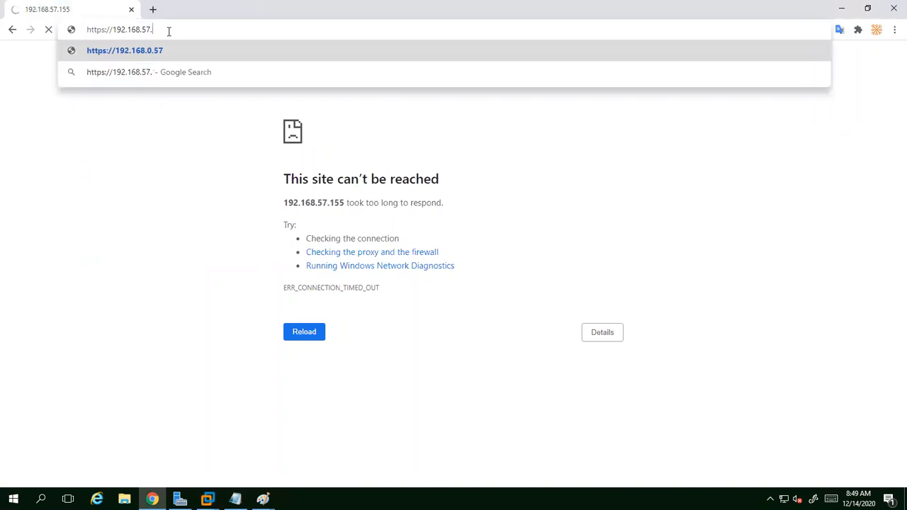
pyautogui.press('Return')
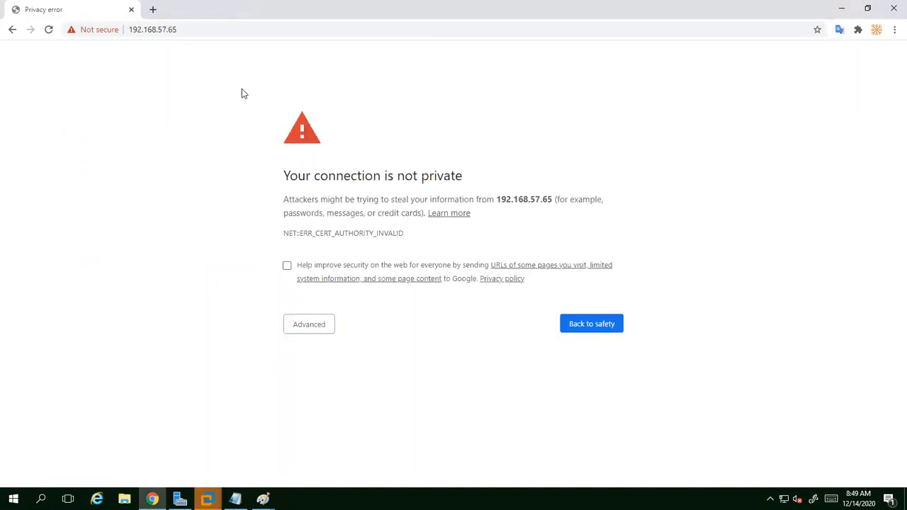
pyautogui.click(305, 326)
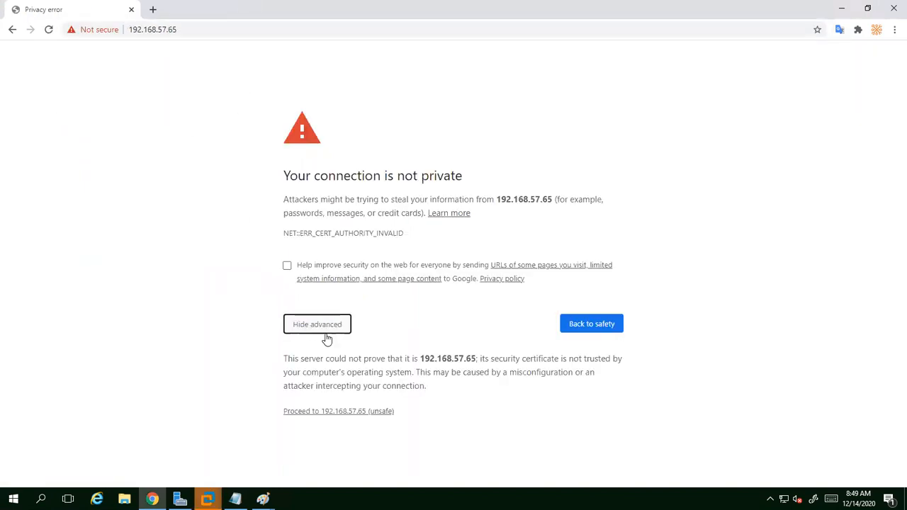
pyautogui.click(331, 412)
pyautogui.click(155, 167)
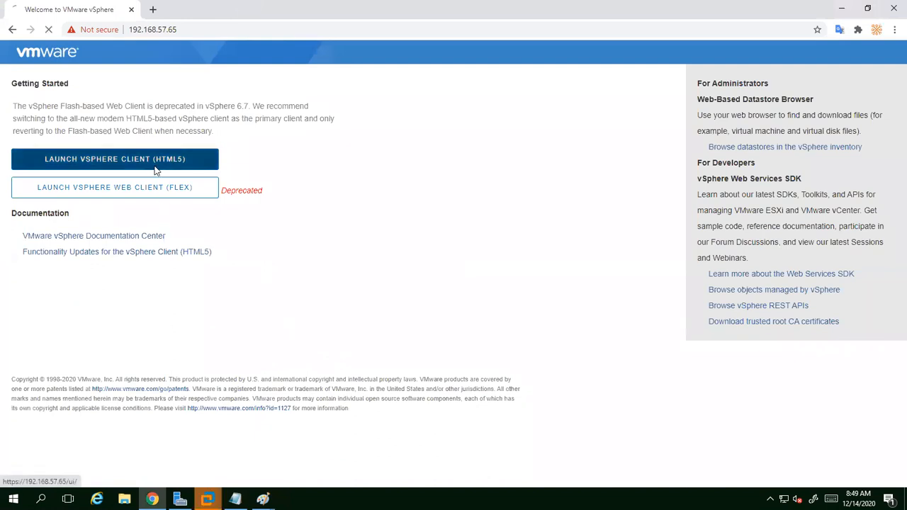
# - Switch to VMware Workstation to check the Esxi-3 virtual machine's state, and return to the browser
pyautogui.moveTo(207, 499)
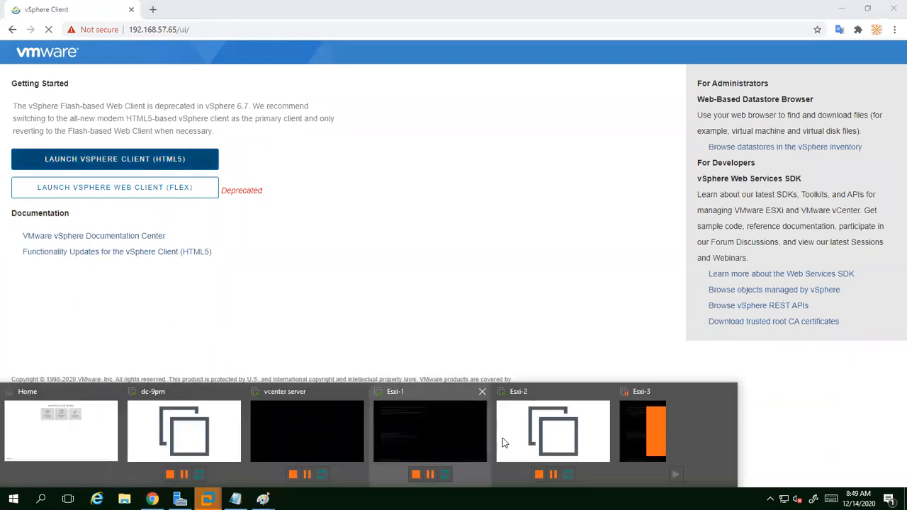
pyautogui.click(633, 433)
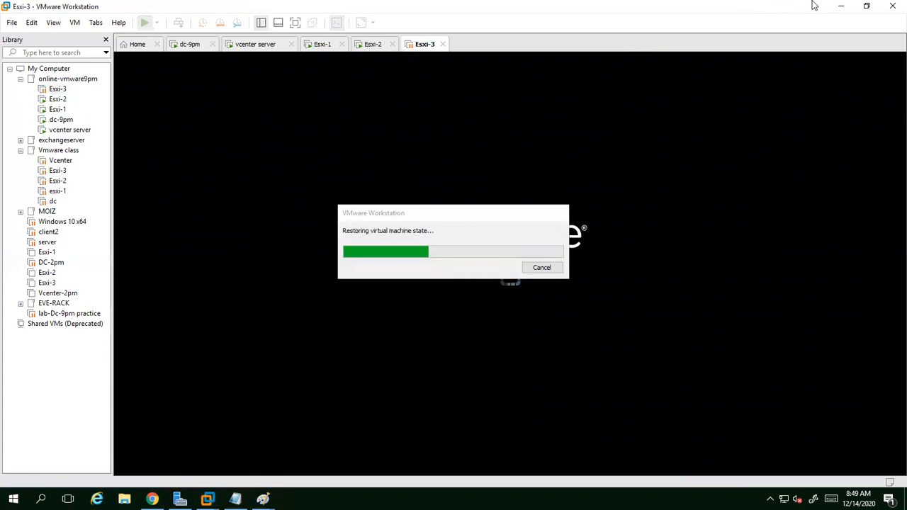
pyautogui.click(841, 6)
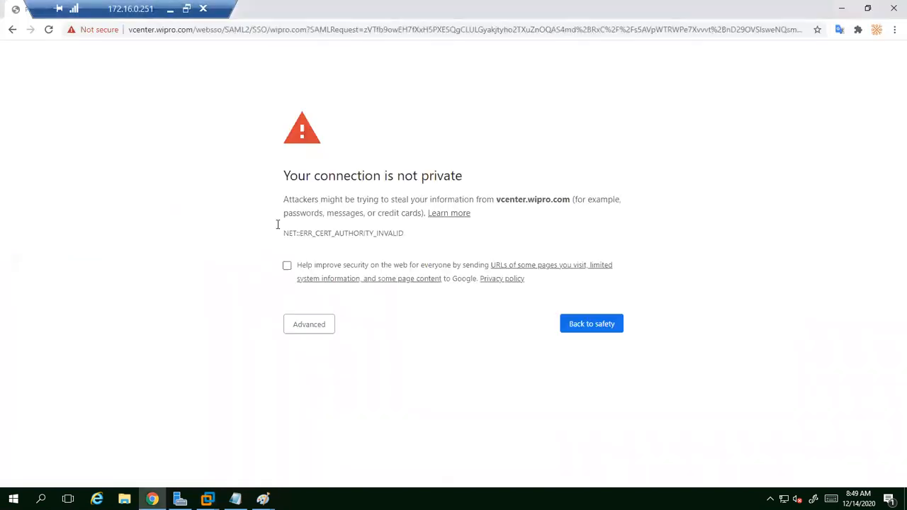
# - Proceed past the certificate warning for vcenter.wipro.com and log in to vSphere with the administrator username and account password
pyautogui.click(309, 324)
pyautogui.click(347, 413)
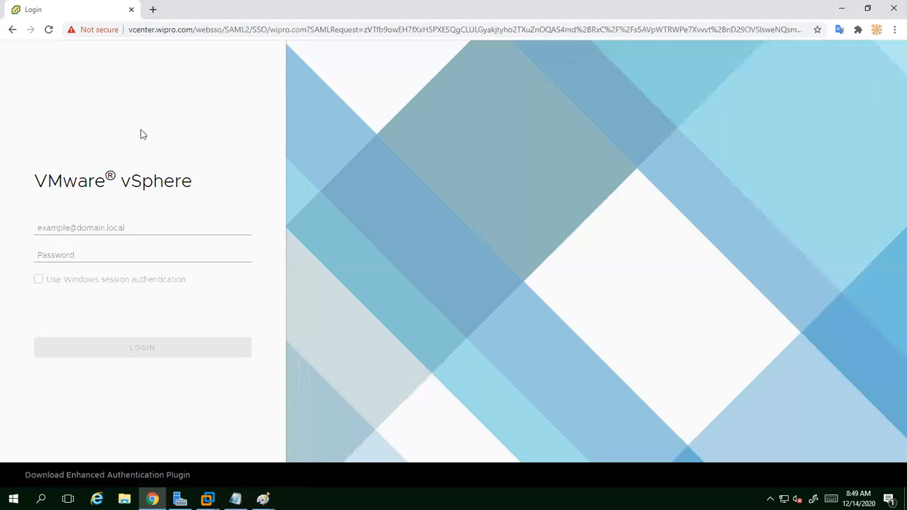
pyautogui.click(105, 228)
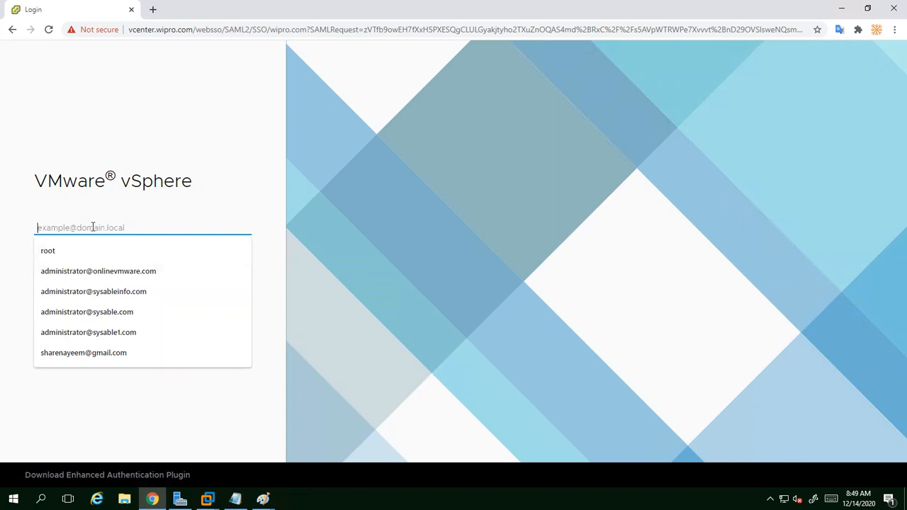
pyautogui.write('adm')
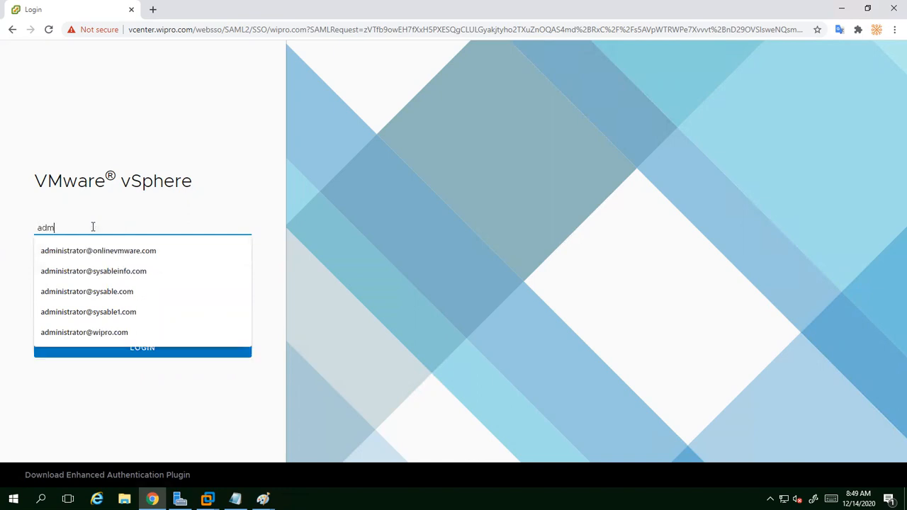
pyautogui.write('inistrator@wipro')
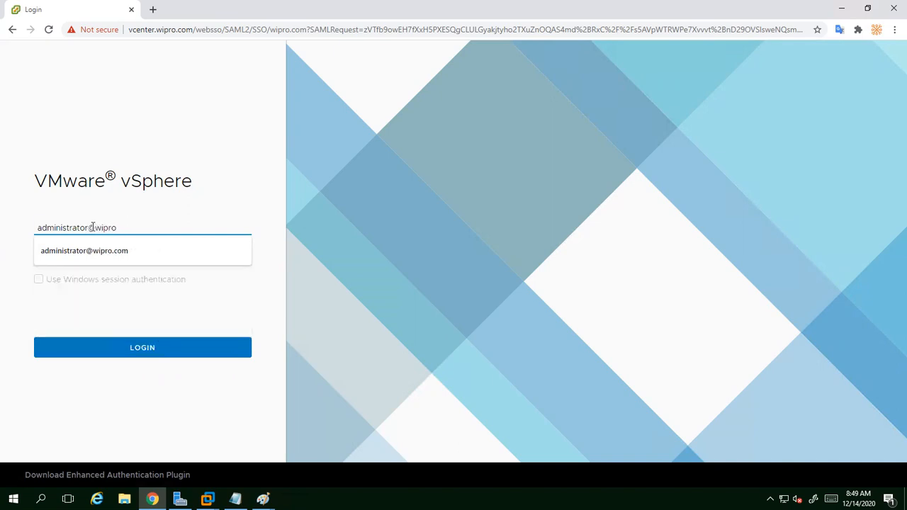
pyautogui.press('Down')
pyautogui.press('Return')
pyautogui.press('Tab')
pyautogui.write('••')
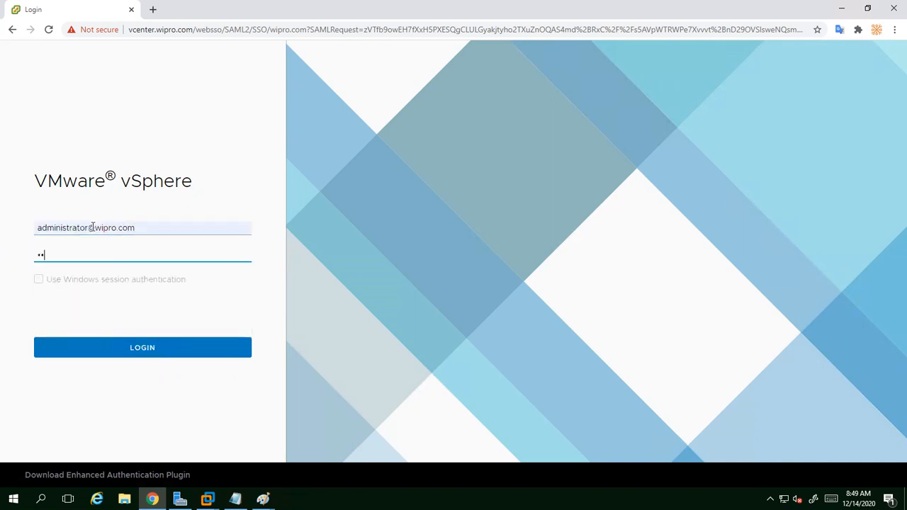
pyautogui.press('Return')
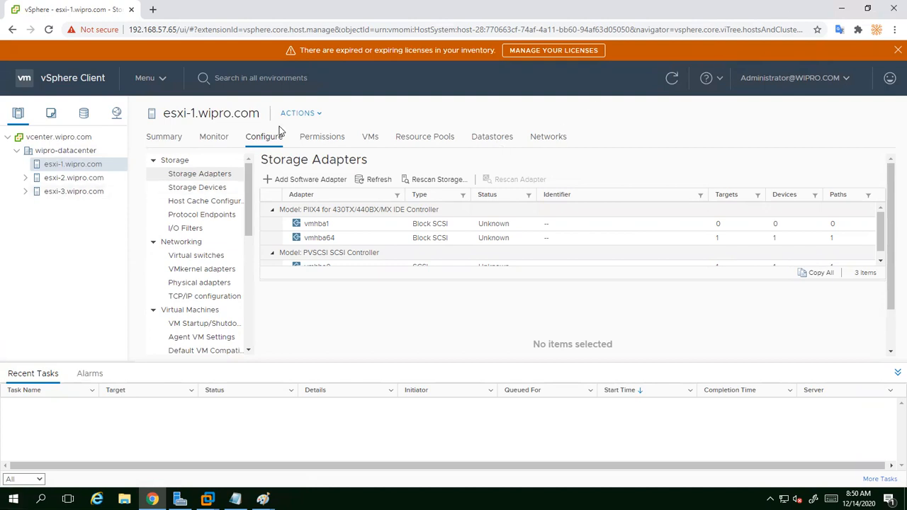
# - Collapse the recent tasks list and examine the virtual switches and host summary of esxi-1.wipro.com
pyautogui.click(897, 372)
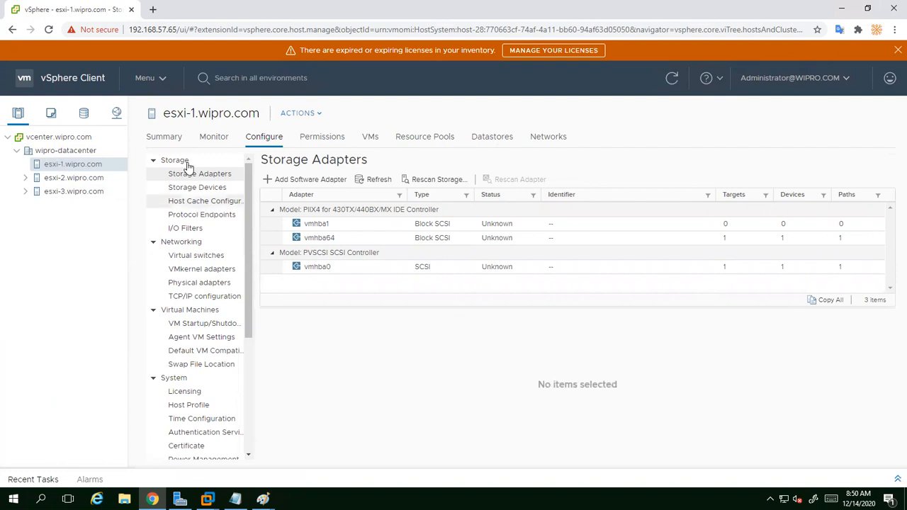
pyautogui.click(171, 244)
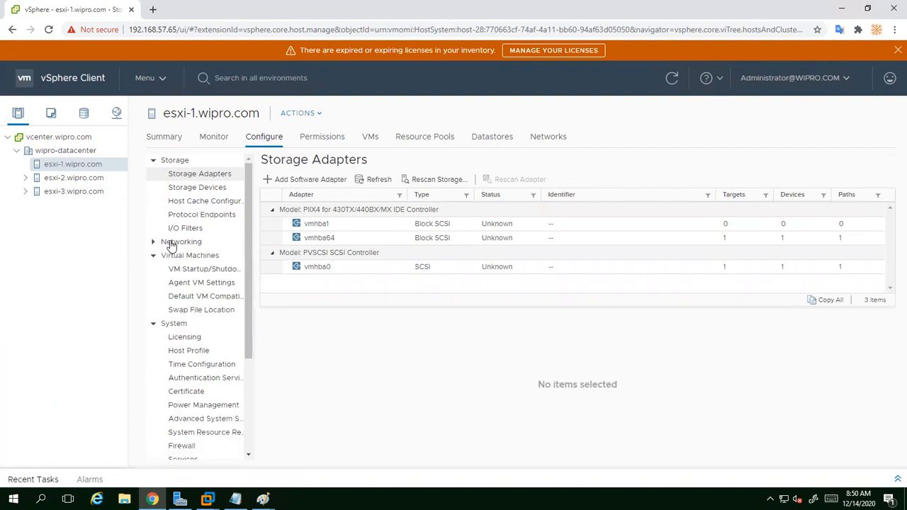
pyautogui.click(170, 243)
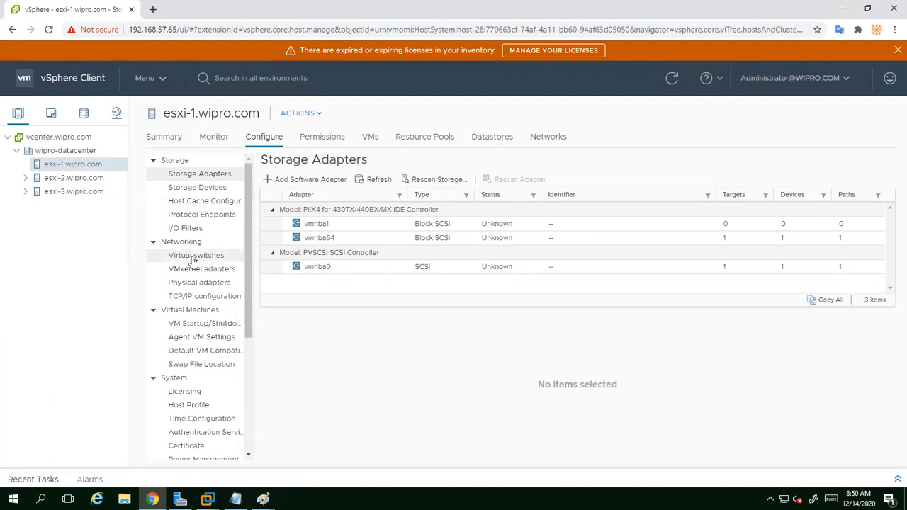
pyautogui.click(193, 259)
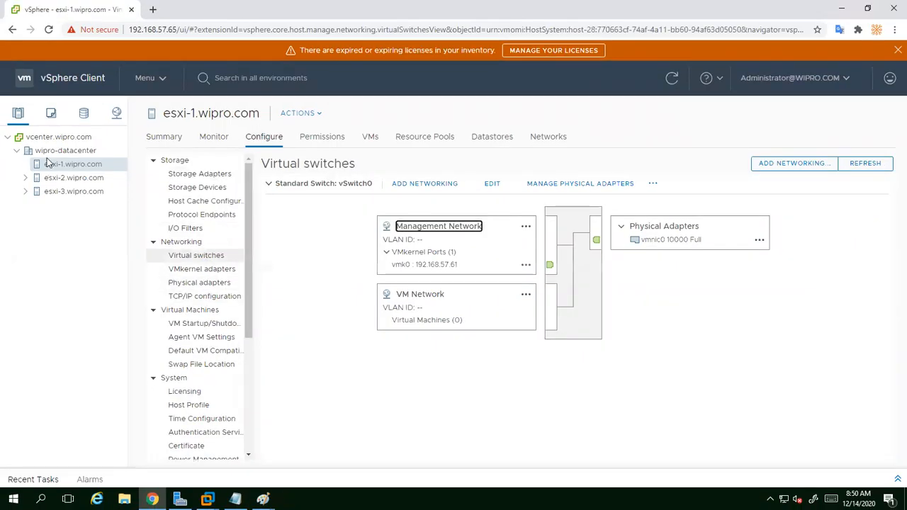
pyautogui.click(164, 138)
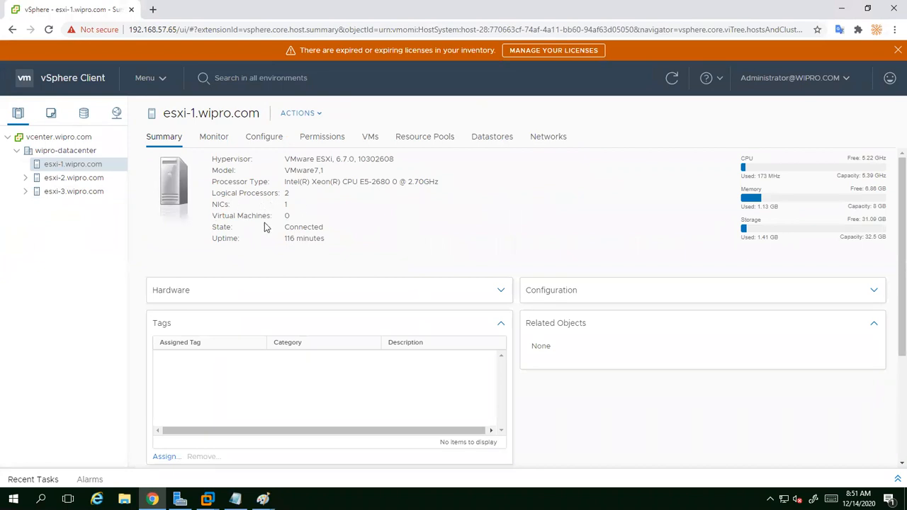
# - Switch to VMware Workstation and add a second network adapter in the Esxi-1 virtual machine's settings
pyautogui.click(206, 499)
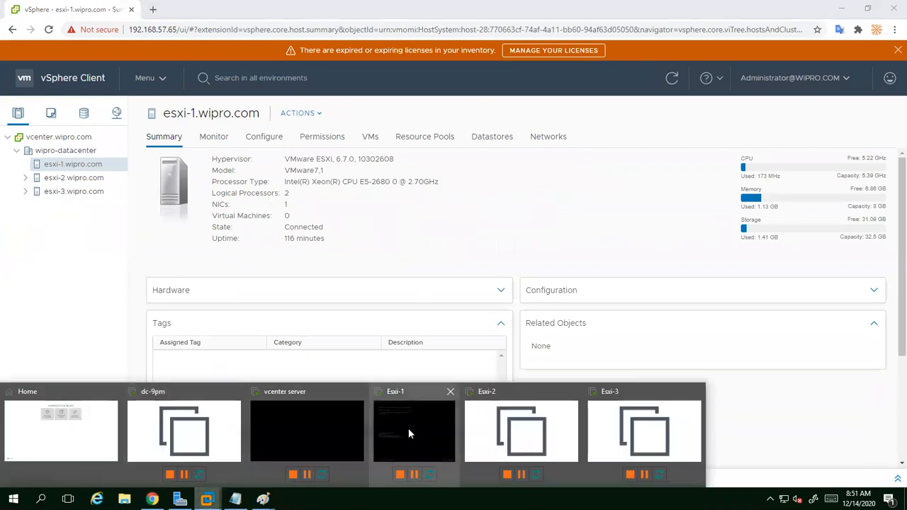
pyautogui.click(408, 428)
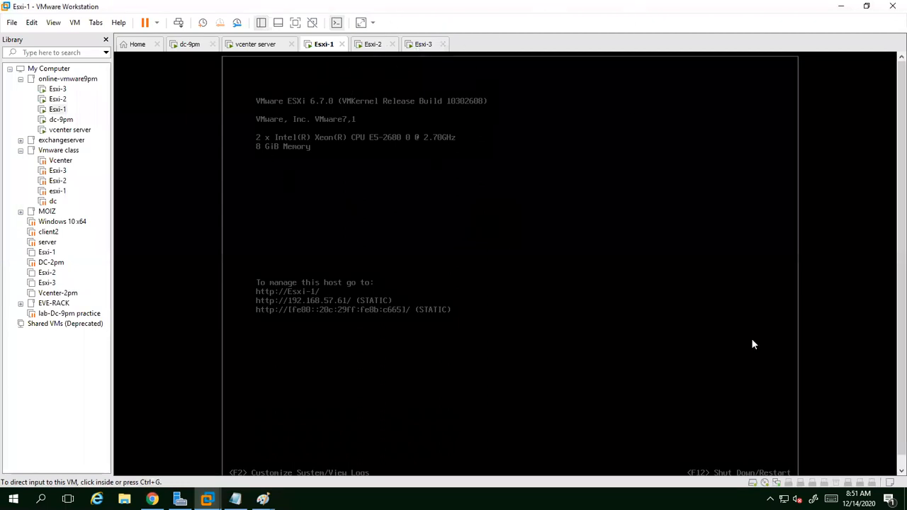
pyautogui.rightClick(321, 49)
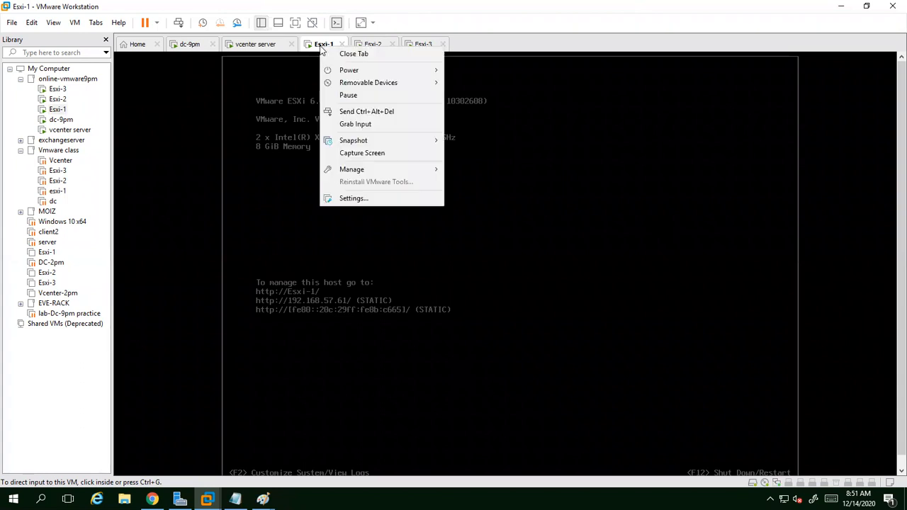
pyautogui.click(359, 200)
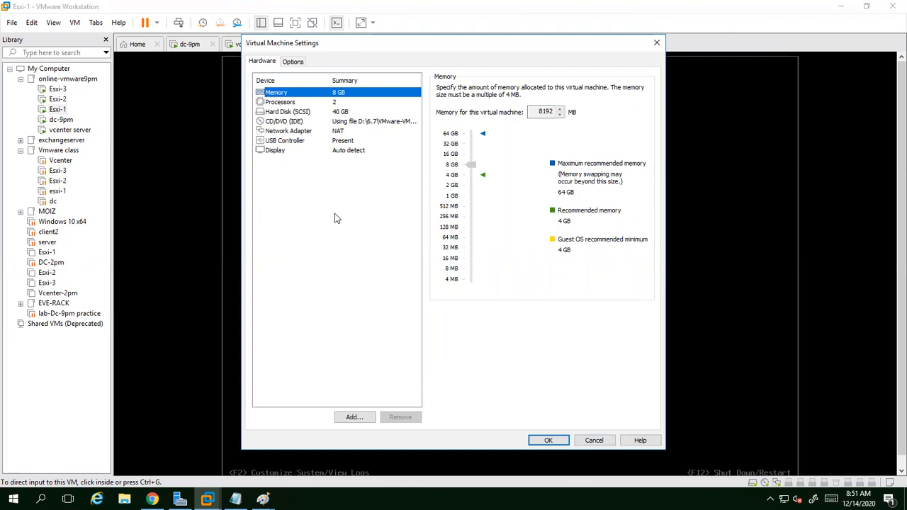
pyautogui.click(354, 417)
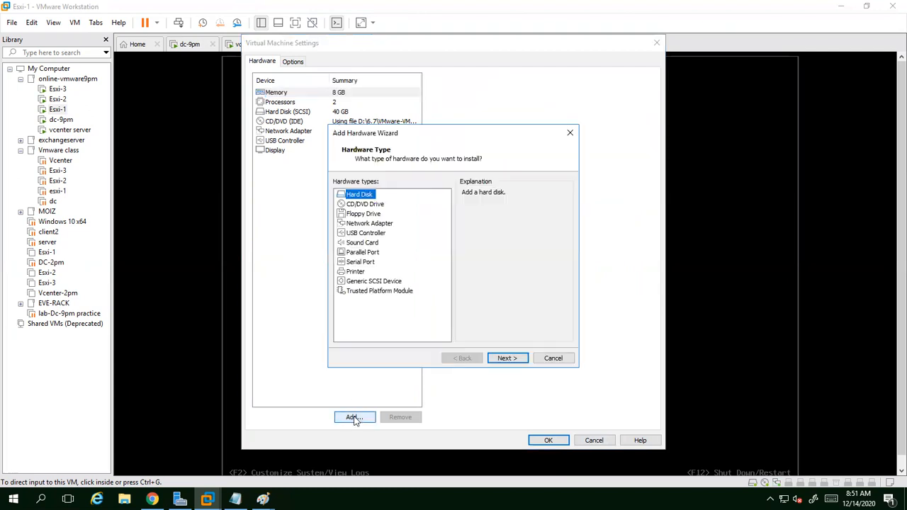
pyautogui.click(359, 224)
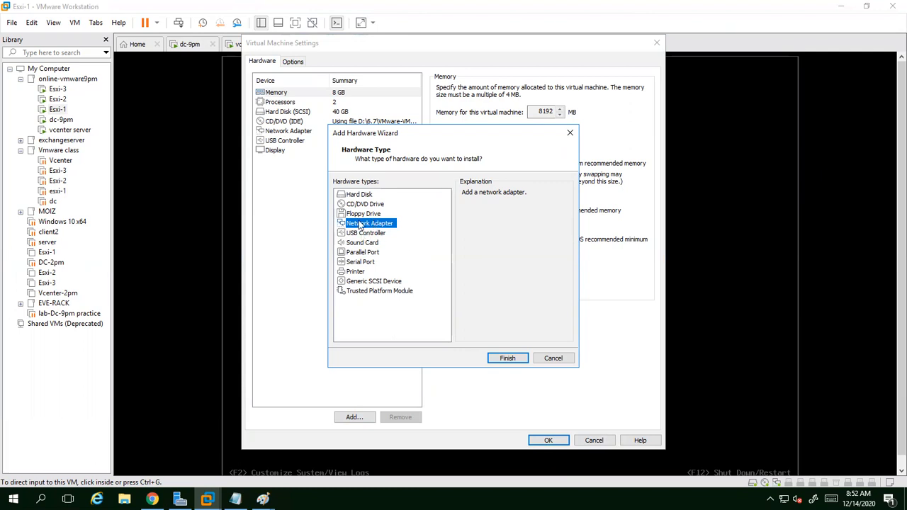
pyautogui.click(499, 358)
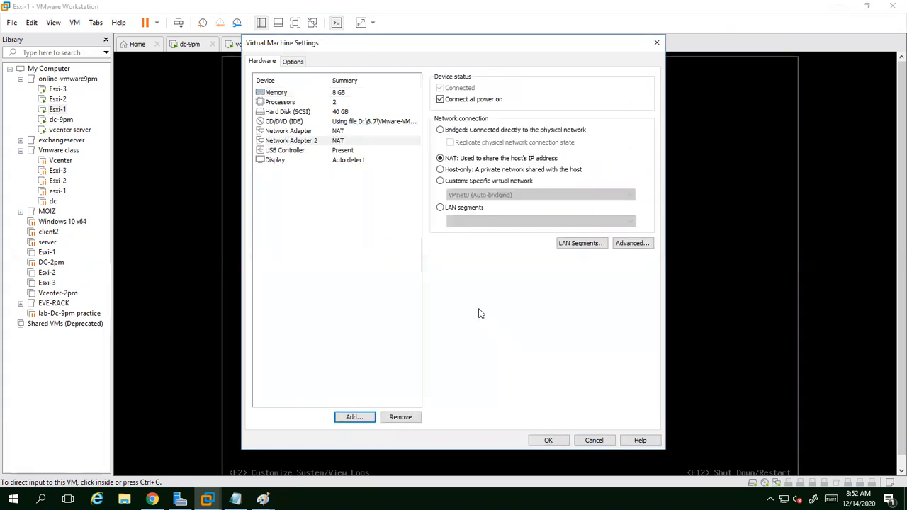
# - Add two more network adapters to the Esxi-1 virtual machine, keeping the NAT connection
pyautogui.click(353, 418)
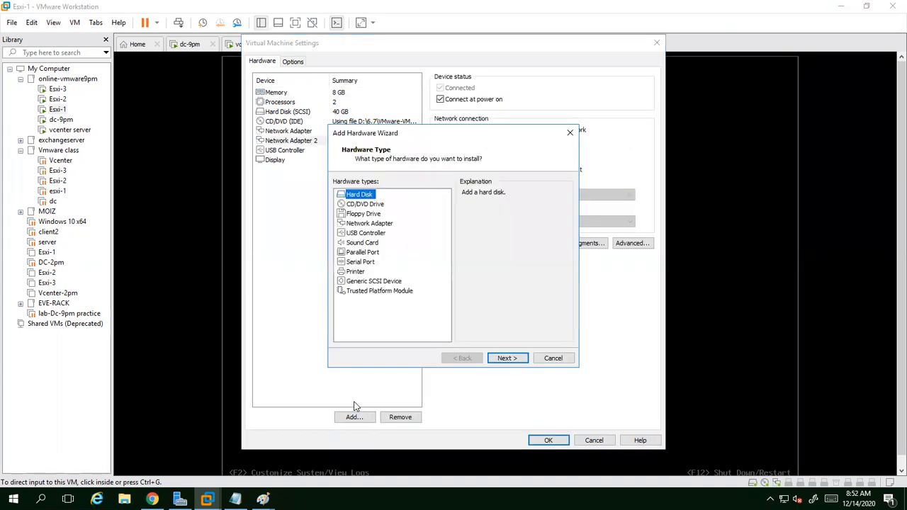
pyautogui.click(378, 225)
pyautogui.click(505, 358)
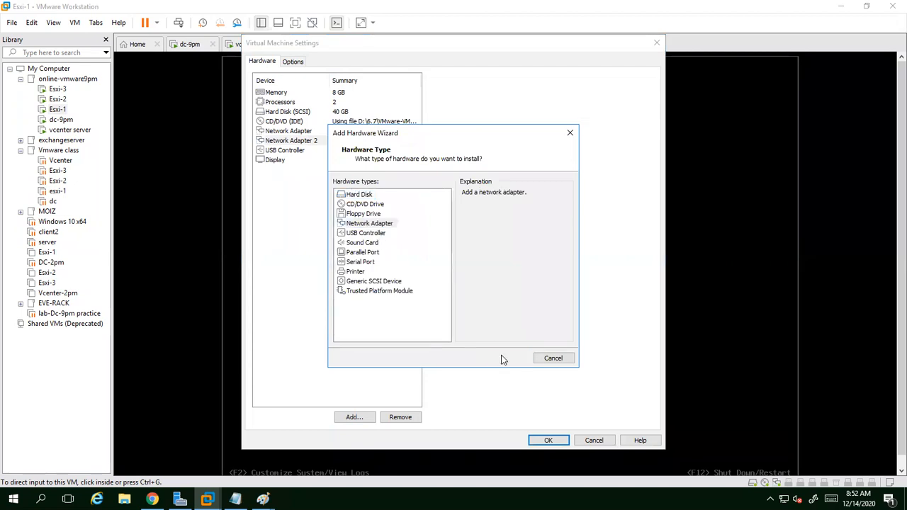
pyautogui.click(354, 417)
pyautogui.click(369, 223)
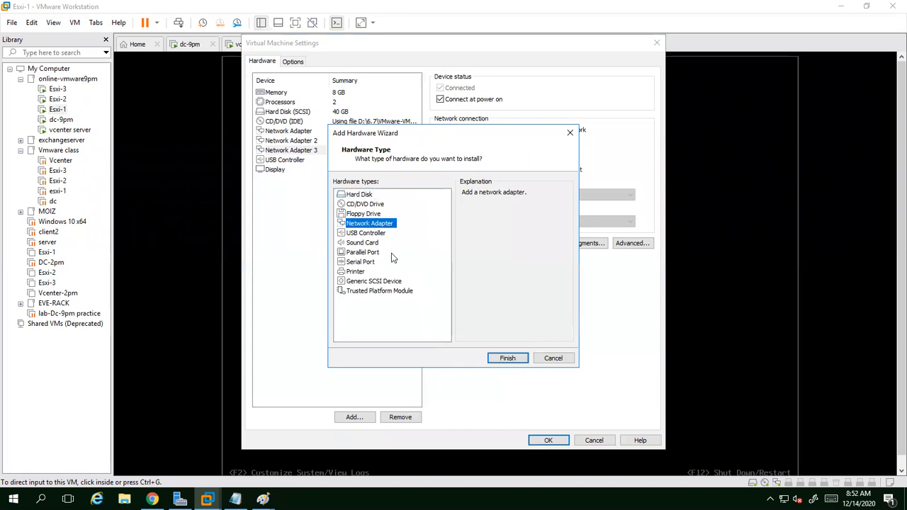
pyautogui.click(507, 360)
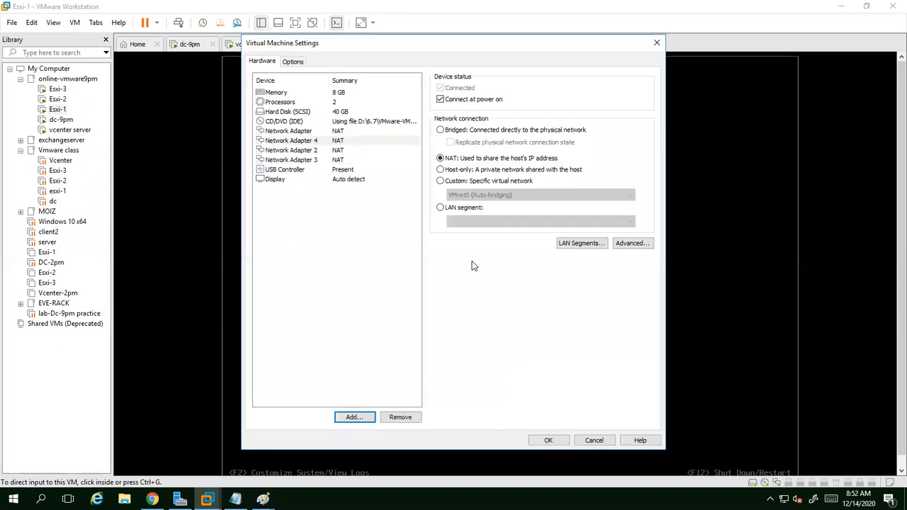
# - Add a fifth network adapter to Esxi-1 and apply the virtual machine settings
pyautogui.click(306, 132)
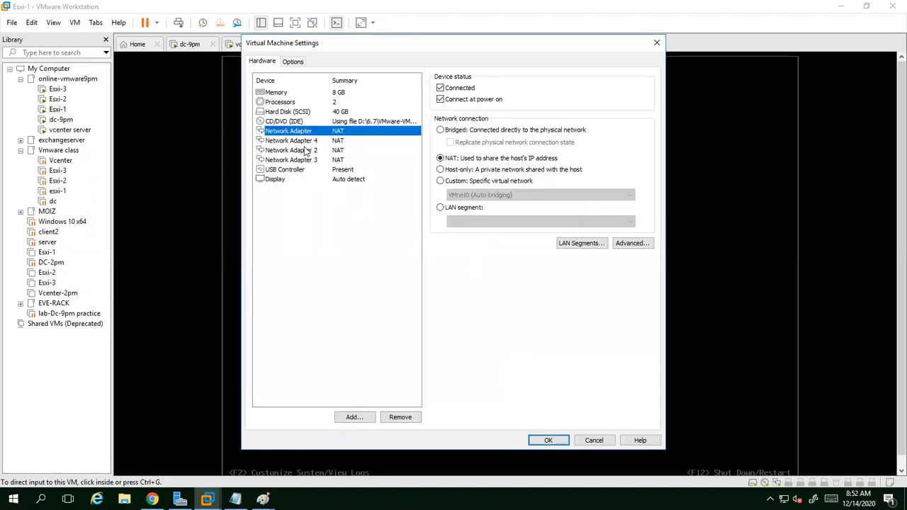
pyautogui.click(354, 416)
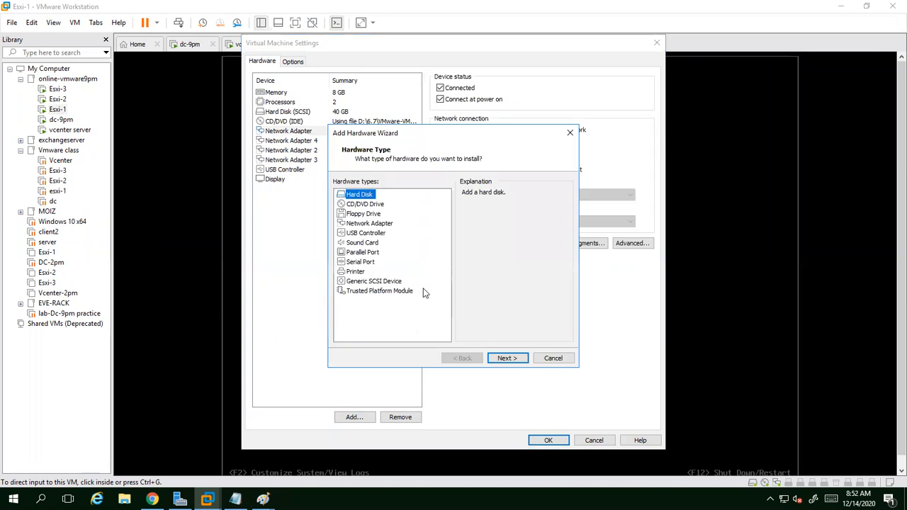
pyautogui.press('n')
pyautogui.click(507, 358)
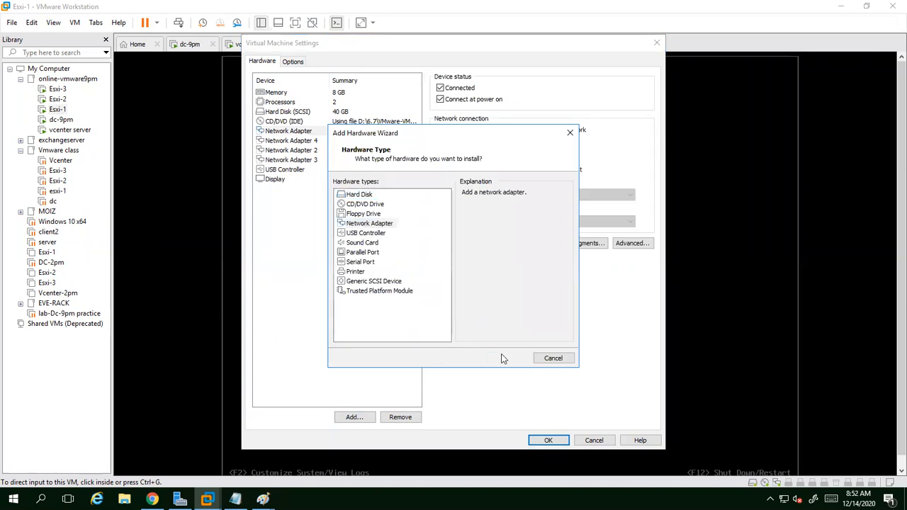
pyautogui.click(553, 439)
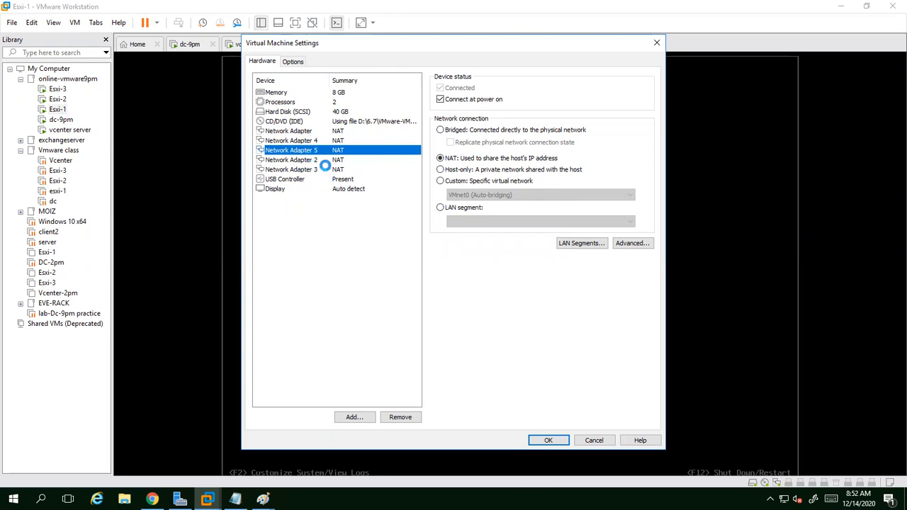
# - Switch back to vSphere Client in Chrome and refresh the esxi-1.wipro.com summary to check its NIC count
pyautogui.moveTo(153, 499)
pyautogui.click(151, 452)
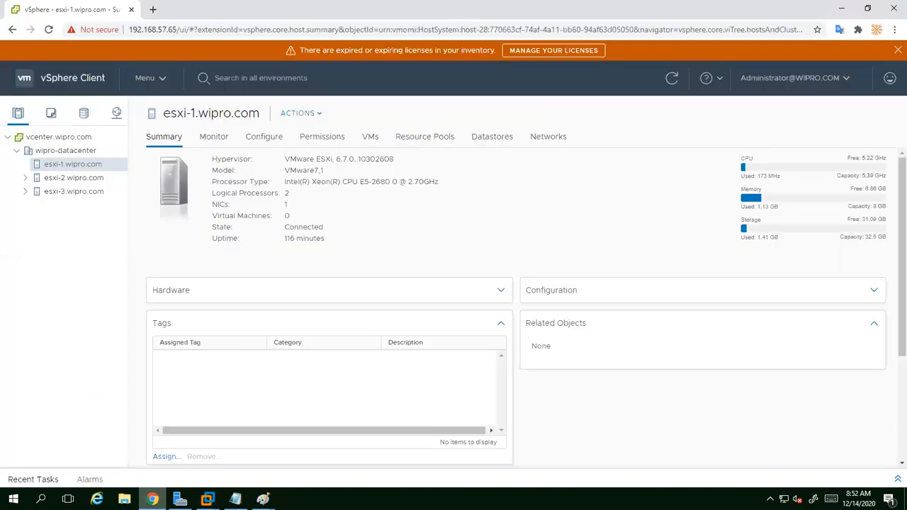
pyautogui.click(671, 79)
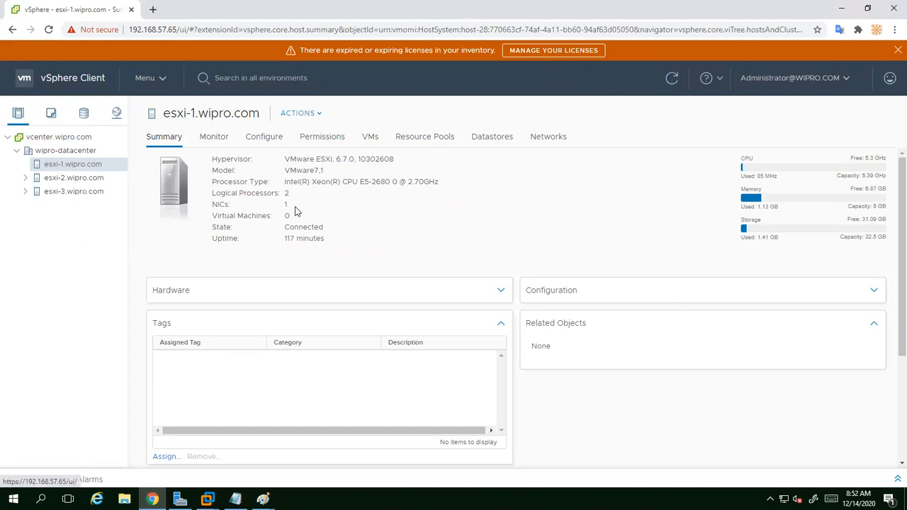
pyautogui.click(668, 79)
pyautogui.click(671, 83)
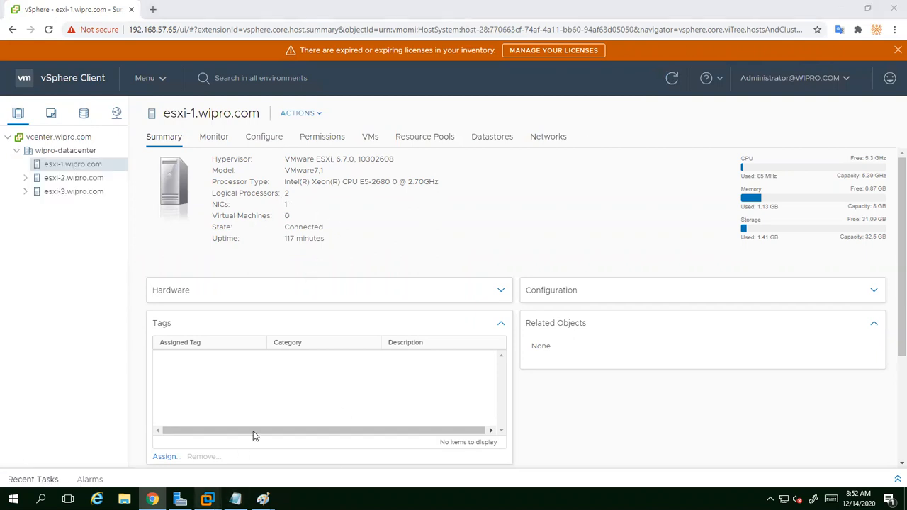
# - View the Esxi-1 console in VMware Workstation, then refresh vSphere Client and compare the NIC counts of esxi-2.wipro.com and esxi-1.wipro.com
pyautogui.moveTo(207, 499)
pyautogui.click(411, 429)
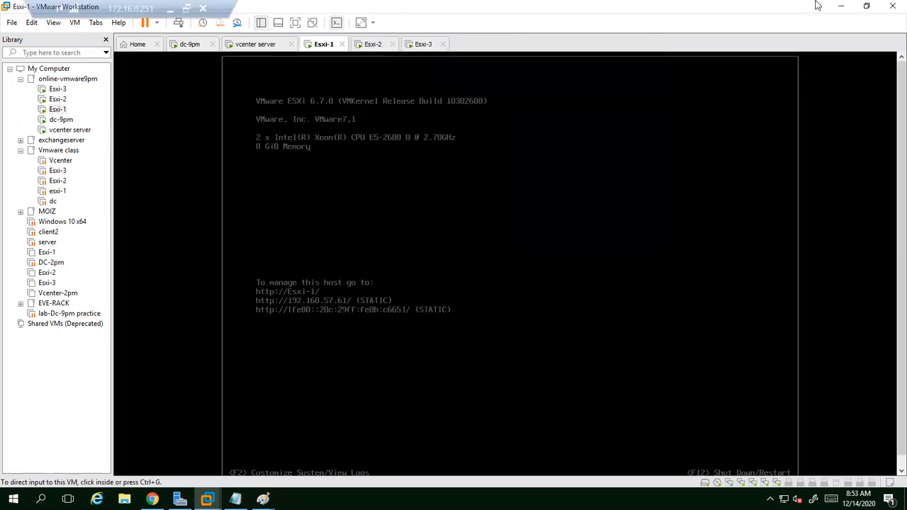
pyautogui.click(839, 7)
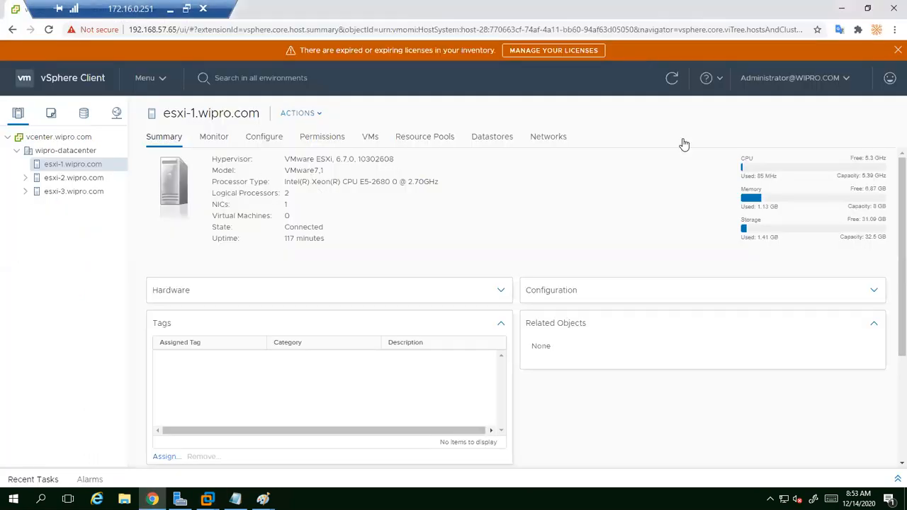
pyautogui.click(674, 82)
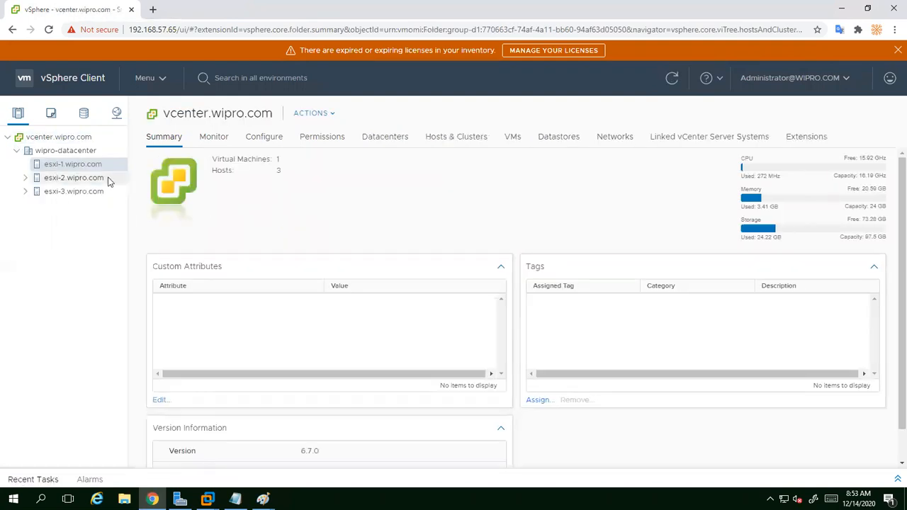
pyautogui.click(69, 179)
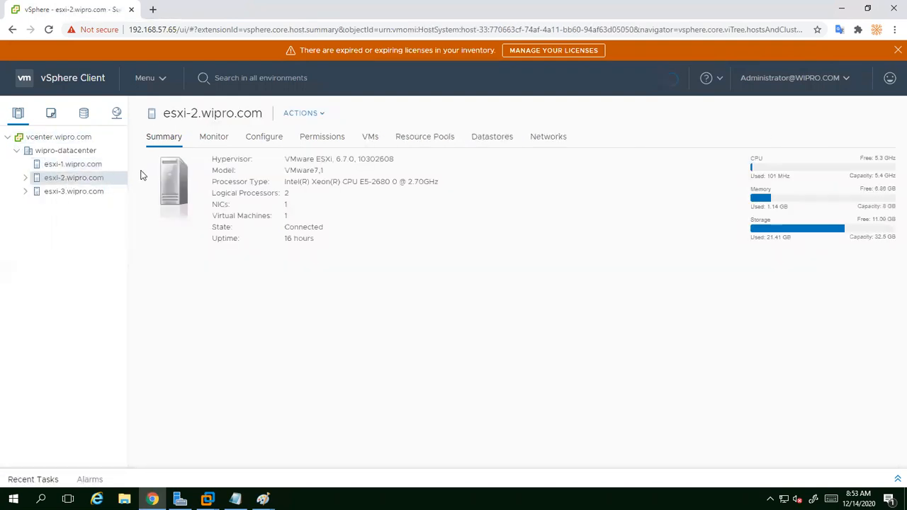
pyautogui.click(73, 164)
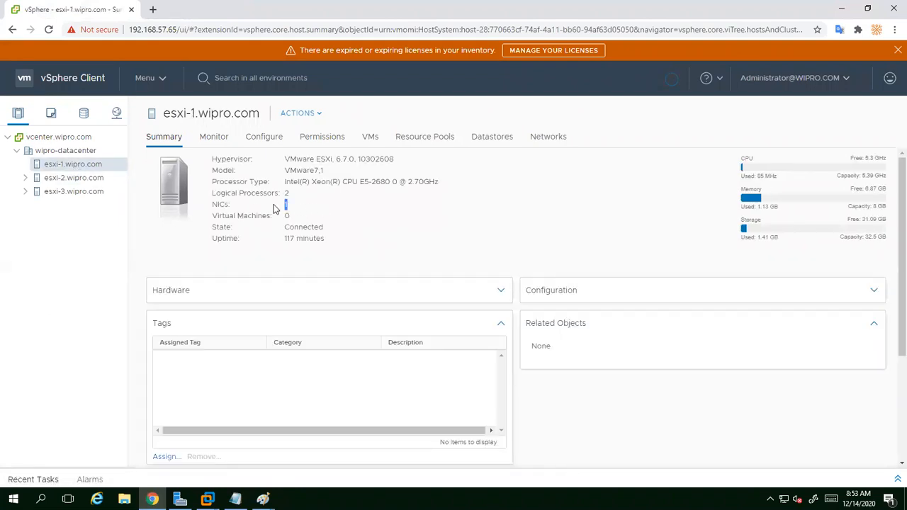
# - Switch to VMware Workstation and reset the Esxi-1 virtual machine
pyautogui.click(842, 9)
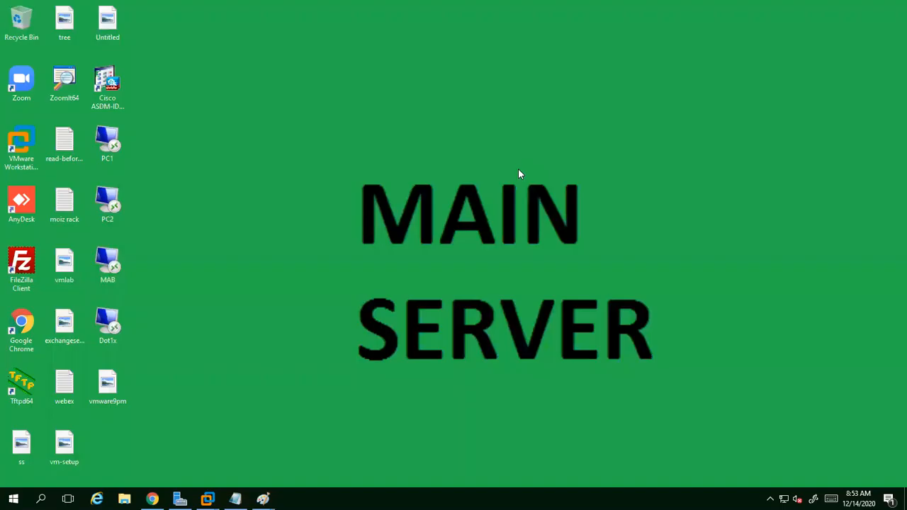
pyautogui.moveTo(207, 499)
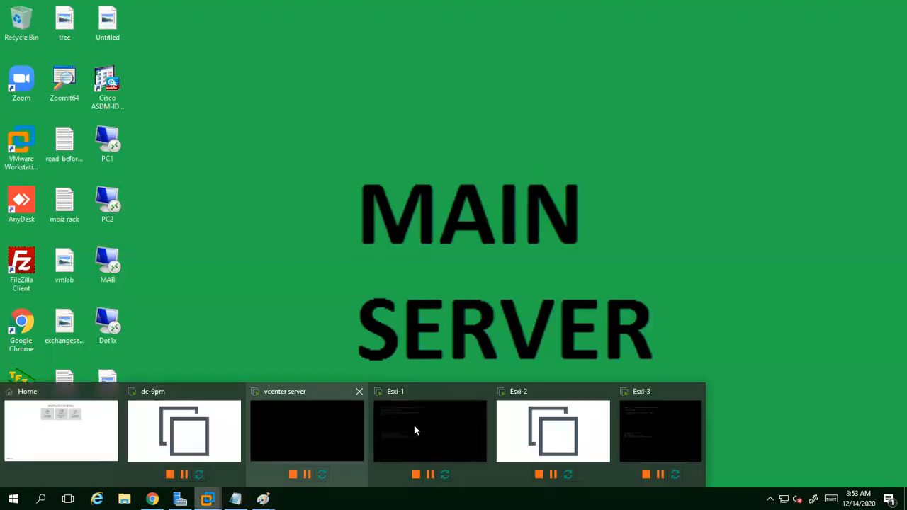
pyautogui.click(448, 419)
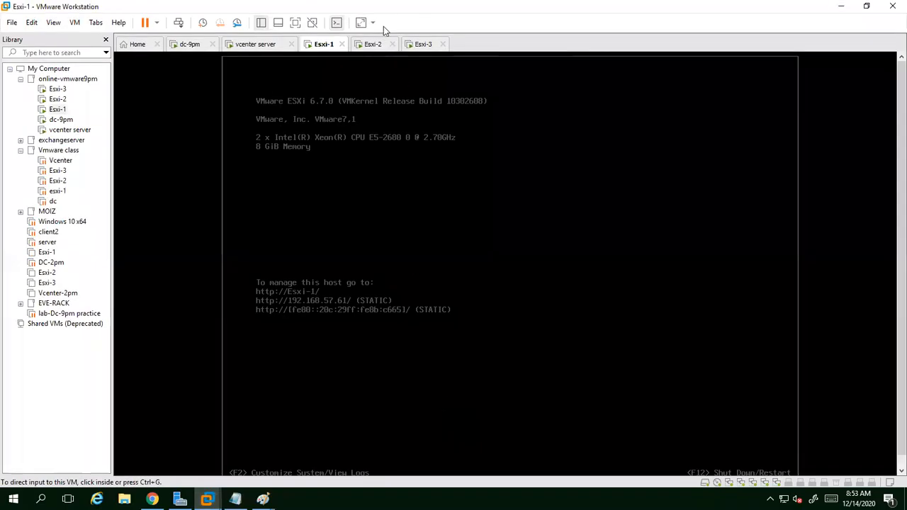
pyautogui.rightClick(324, 49)
pyautogui.moveTo(382, 68)
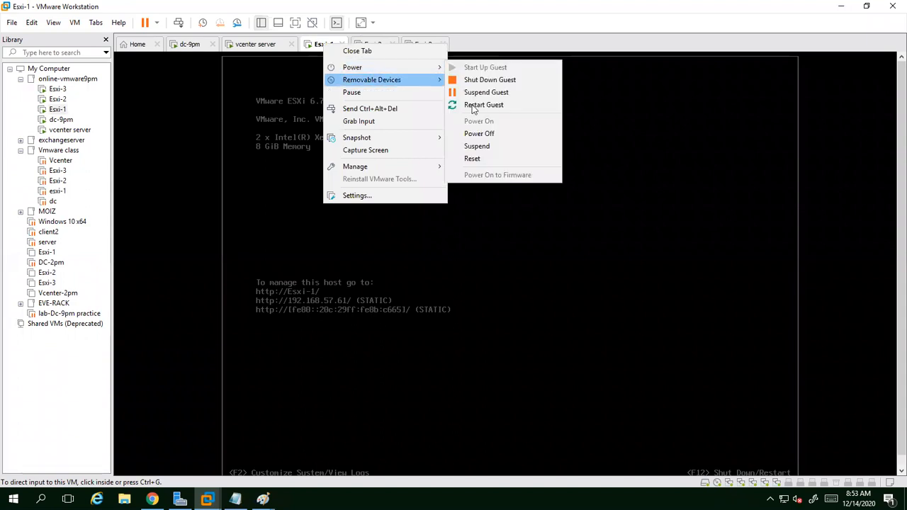
pyautogui.click(472, 158)
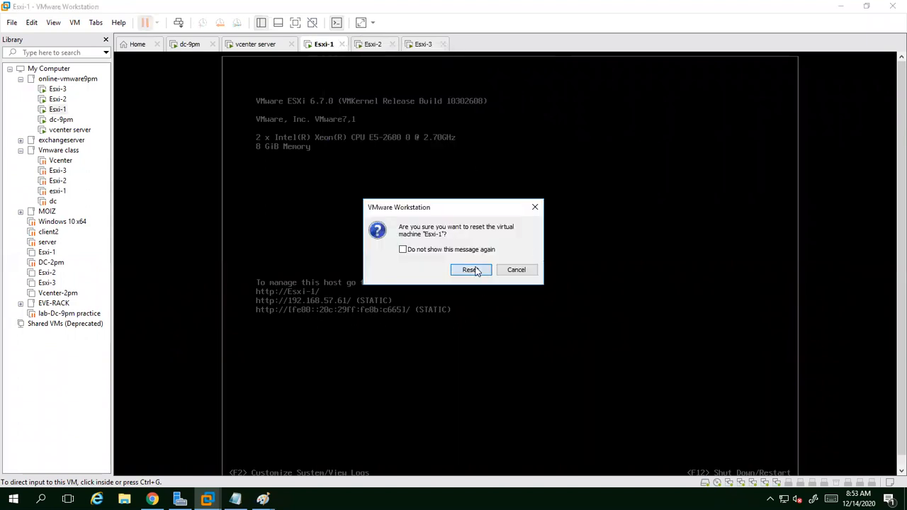
pyautogui.click(470, 272)
# - Power off the Esxi-2 virtual machine
pyautogui.click(370, 45)
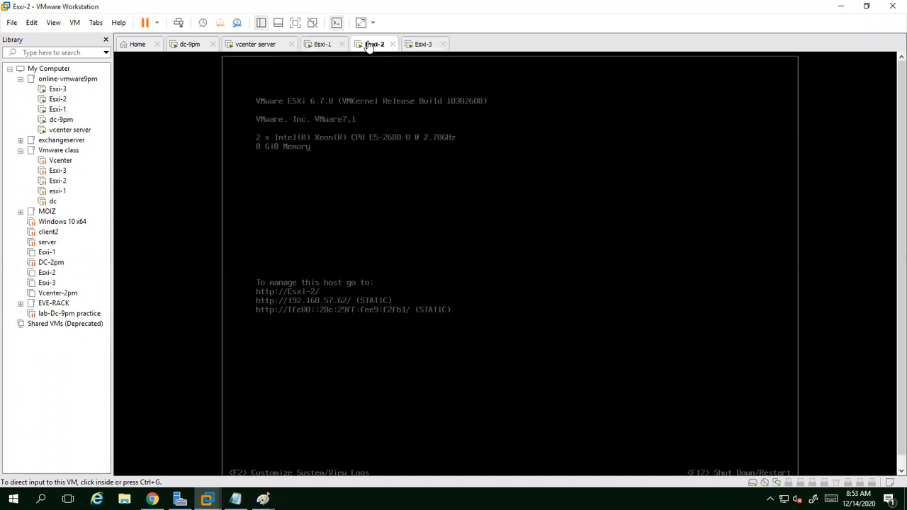
pyautogui.rightClick(369, 46)
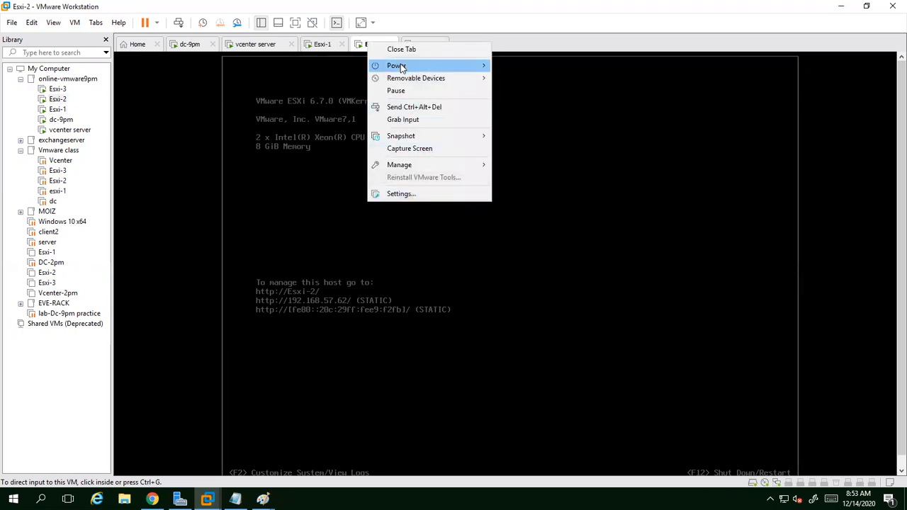
pyautogui.moveTo(401, 66)
pyautogui.click(510, 133)
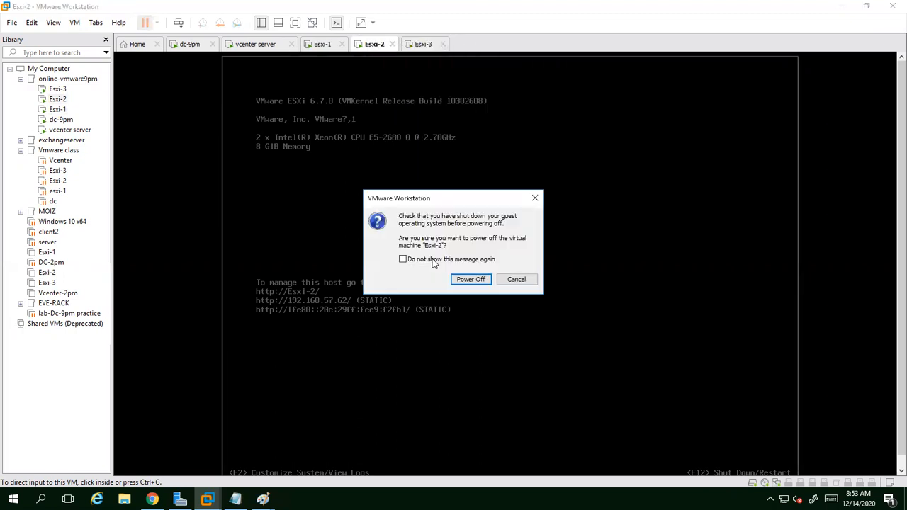
pyautogui.click(471, 279)
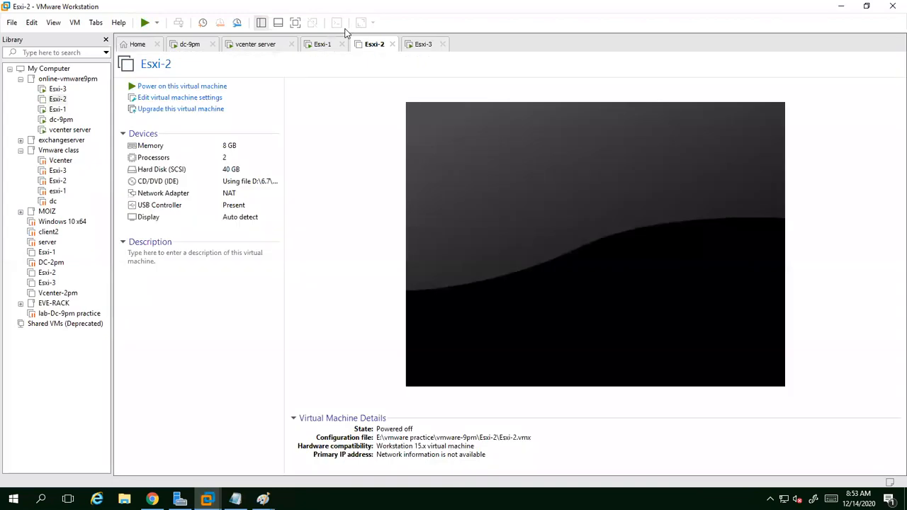
# - Add a second and a third network adapter in the Esxi-2 virtual machine's settings
pyautogui.click(174, 99)
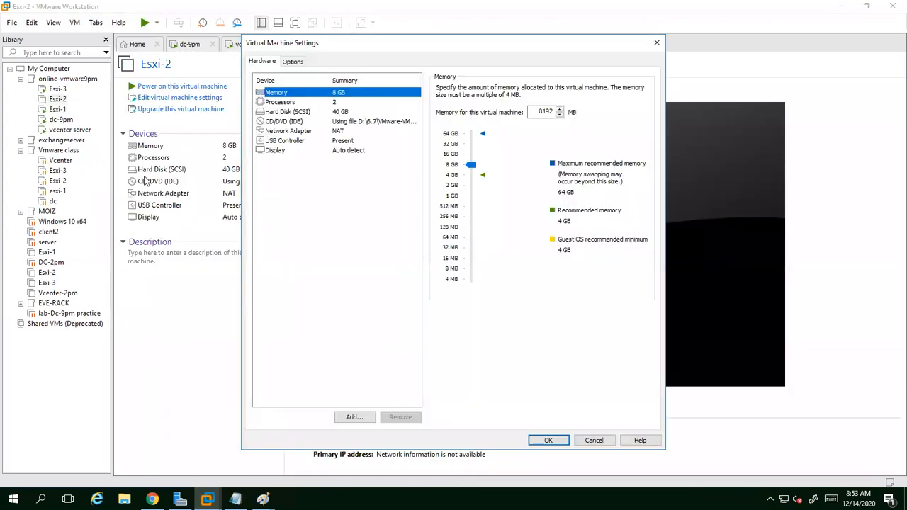
pyautogui.click(304, 132)
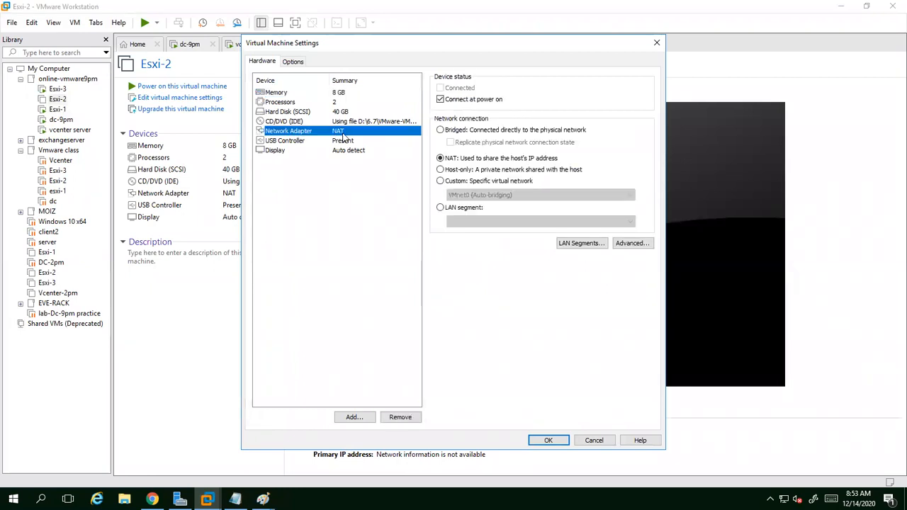
pyautogui.click(359, 420)
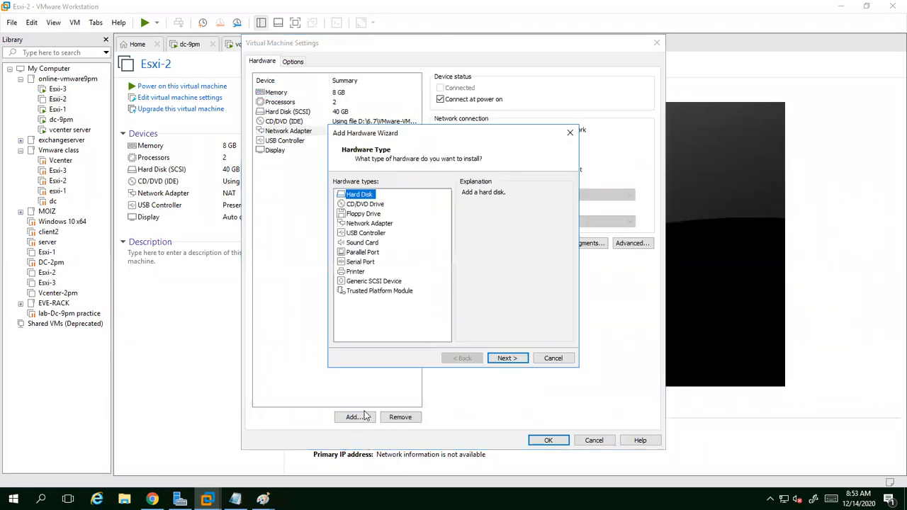
pyautogui.click(369, 224)
pyautogui.click(506, 358)
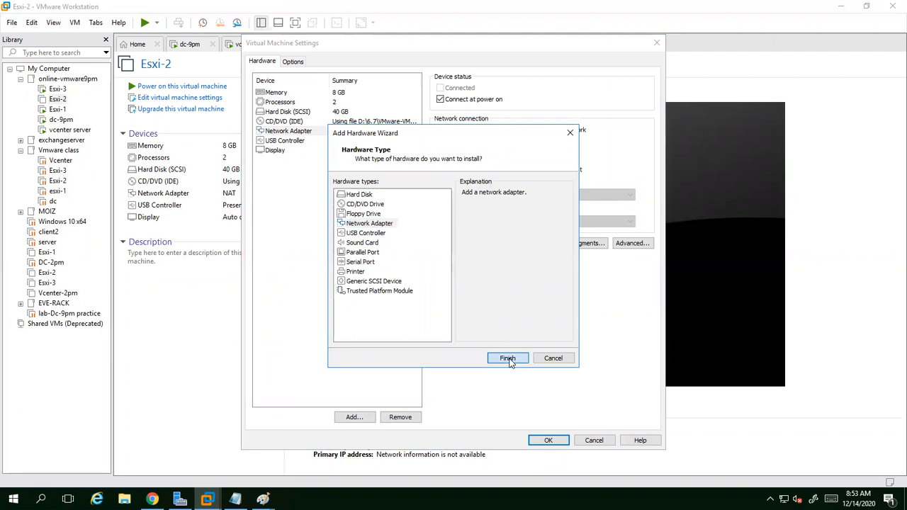
pyautogui.click(354, 417)
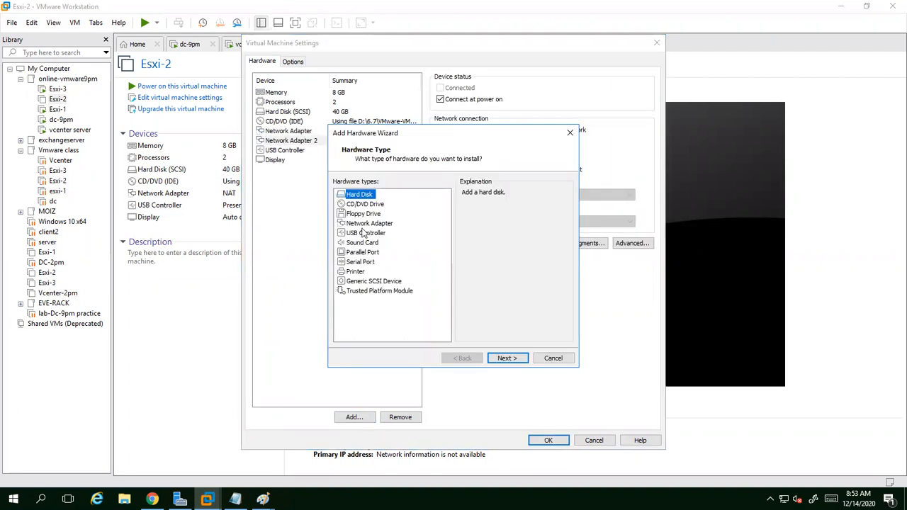
pyautogui.click(369, 224)
pyautogui.click(505, 358)
# - Add a fourth and a fifth network adapter to Esxi-2, then power on the virtual machine with these settings
pyautogui.click(350, 417)
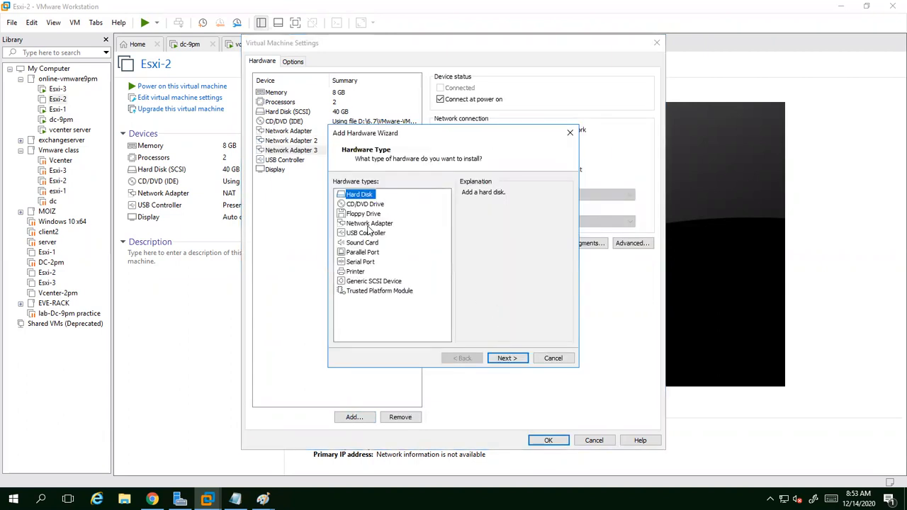
pyautogui.click(369, 223)
pyautogui.click(506, 358)
pyautogui.click(353, 417)
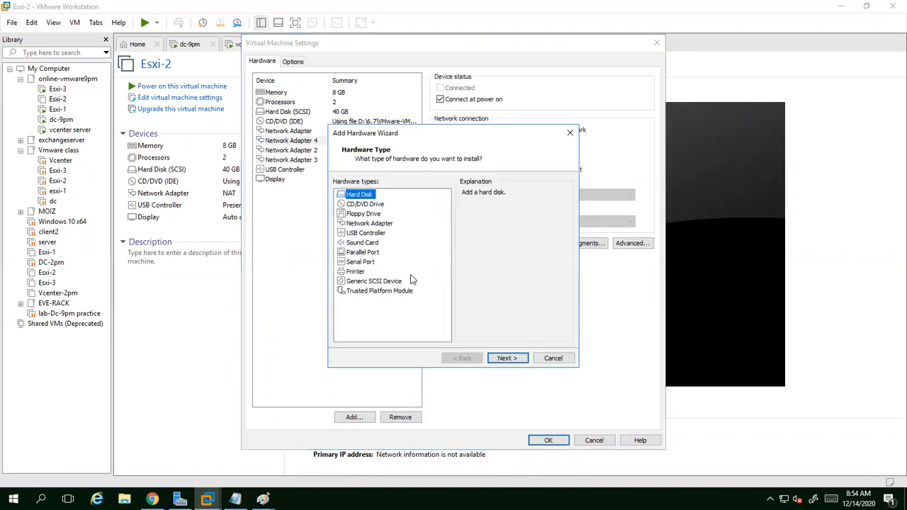
pyautogui.click(367, 223)
pyautogui.click(506, 357)
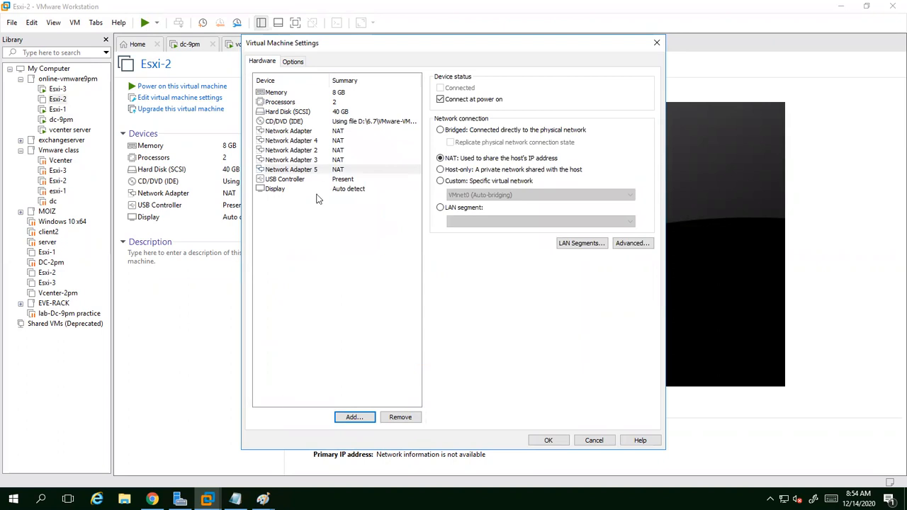
pyautogui.click(543, 441)
pyautogui.click(159, 87)
# - Power off the Esxi-3 virtual machine
pyautogui.rightClick(422, 45)
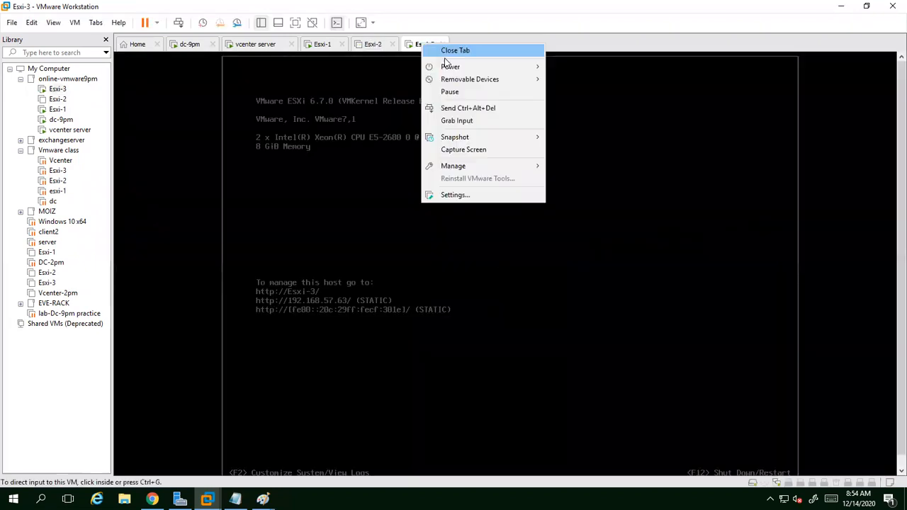
pyautogui.moveTo(451, 68)
pyautogui.click(577, 134)
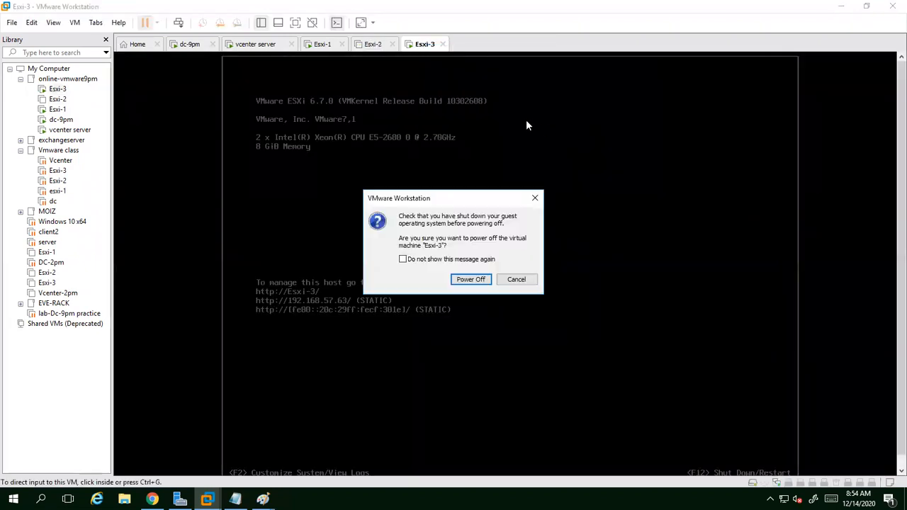
pyautogui.click(470, 278)
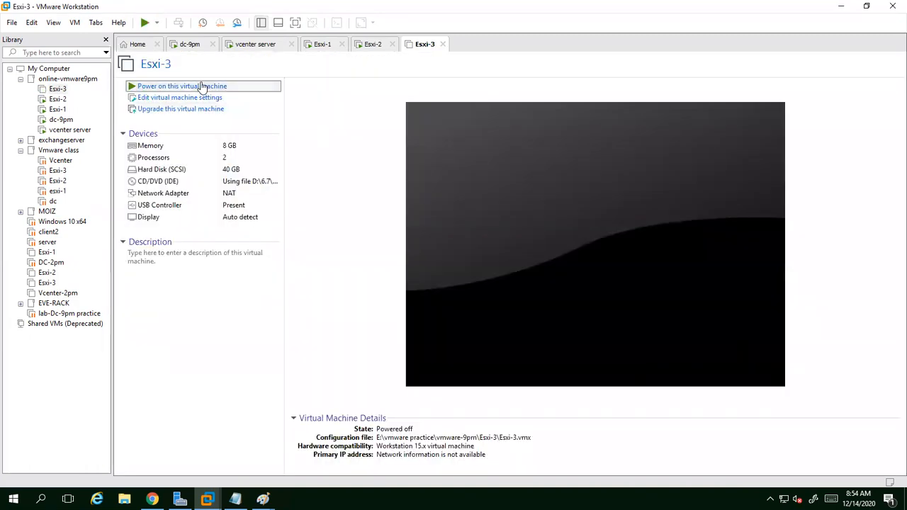
pyautogui.click(203, 86)
pyautogui.rightClick(434, 43)
pyautogui.click(340, 199)
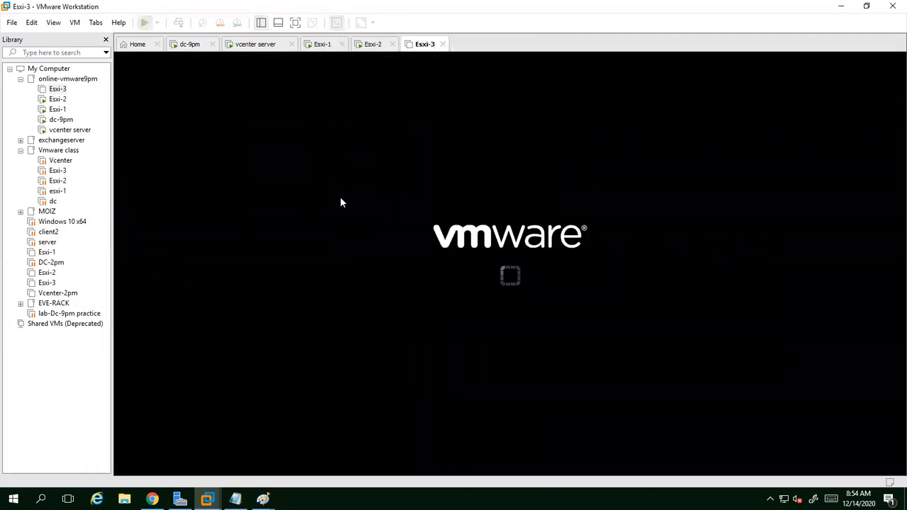
pyautogui.rightClick(427, 42)
pyautogui.moveTo(470, 66)
pyautogui.click(580, 132)
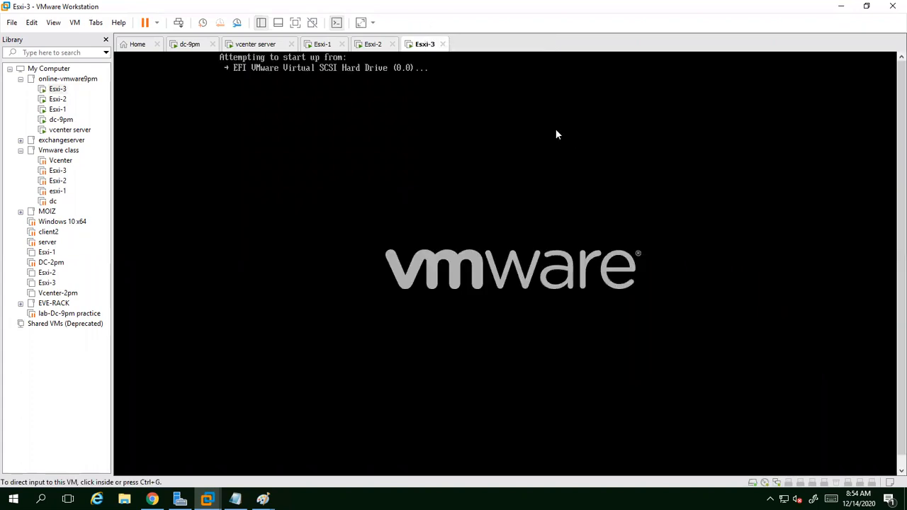
pyautogui.click(465, 281)
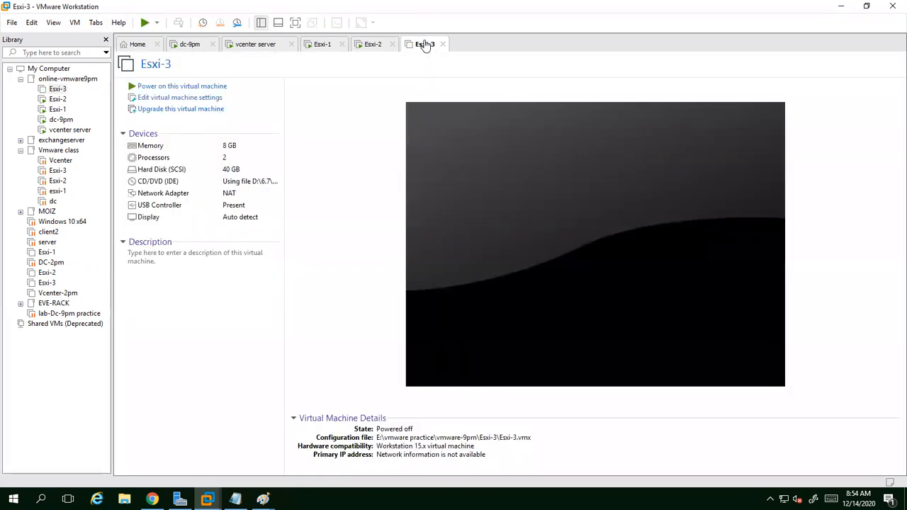
# - Add a second and a third network adapter in the Esxi-3 virtual machine's settings
pyautogui.rightClick(426, 43)
pyautogui.click(377, 82)
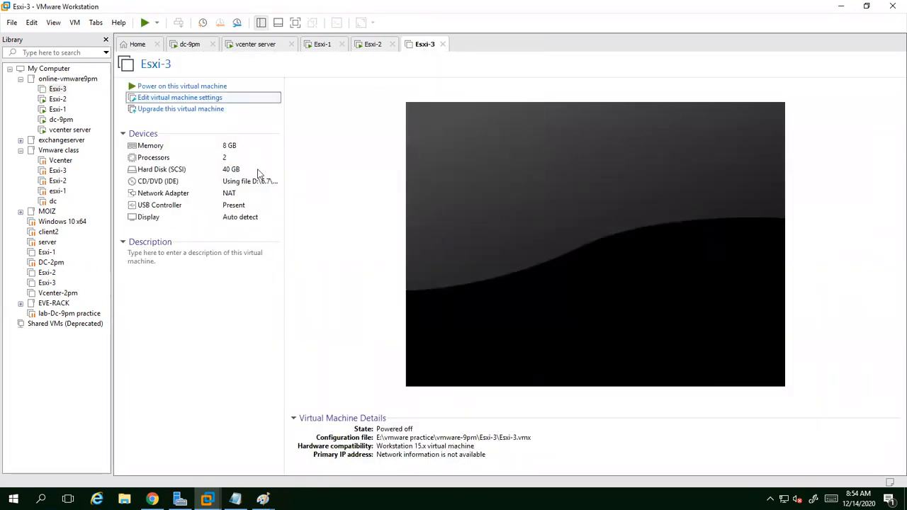
pyautogui.click(317, 132)
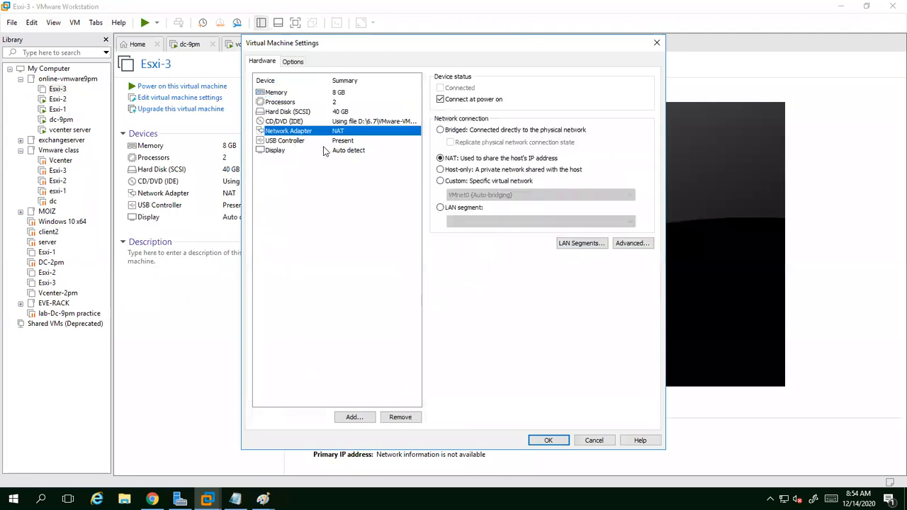
pyautogui.click(355, 417)
pyautogui.click(368, 223)
pyautogui.click(505, 359)
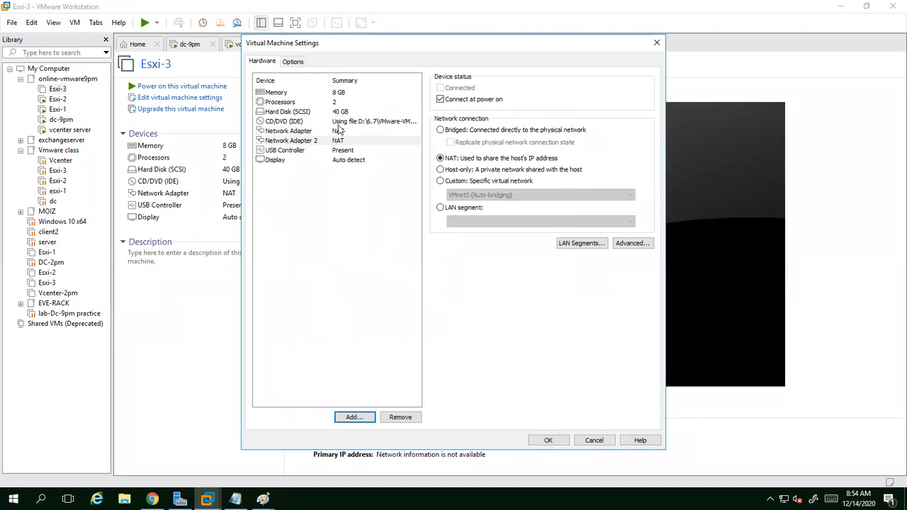
pyautogui.click(355, 417)
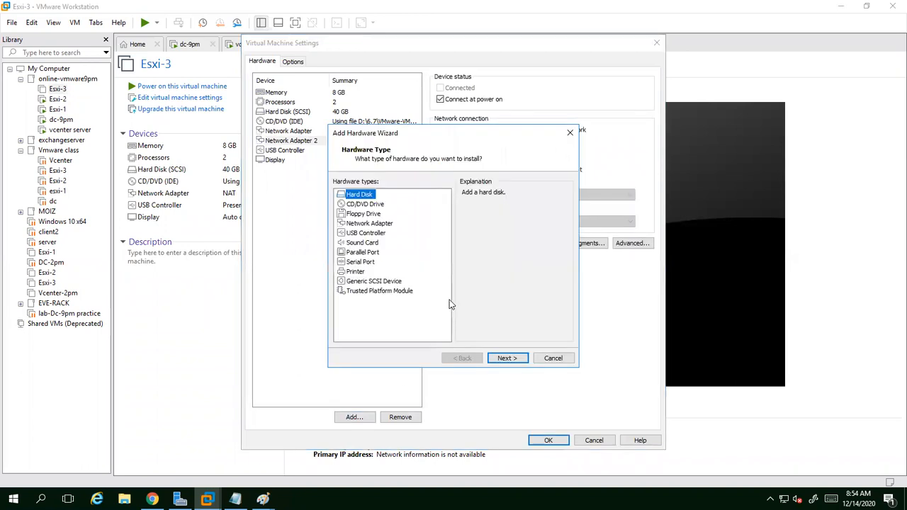
pyautogui.click(360, 223)
pyautogui.click(508, 359)
# - Add a fourth and a fifth network adapter to Esxi-3, then power on the virtual machine with these settings
pyautogui.click(354, 417)
pyautogui.click(381, 224)
pyautogui.click(500, 358)
pyautogui.click(354, 417)
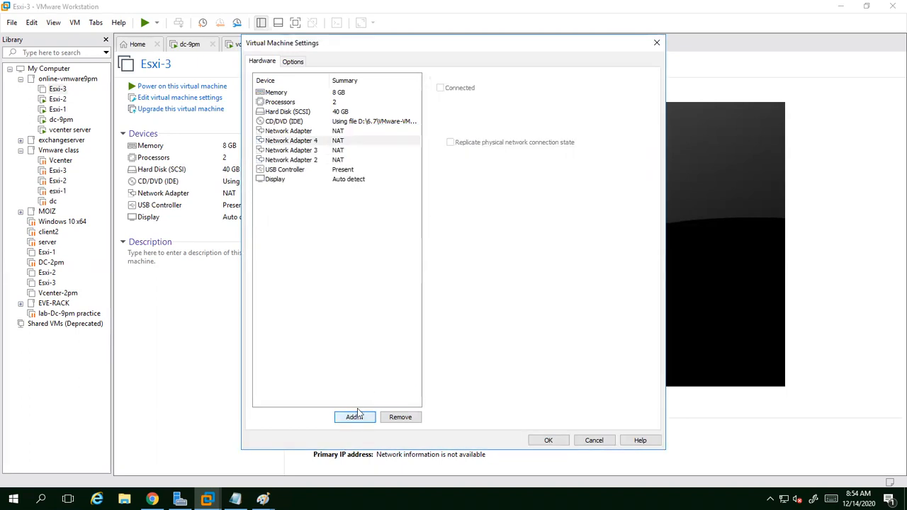
pyautogui.click(366, 225)
pyautogui.click(499, 358)
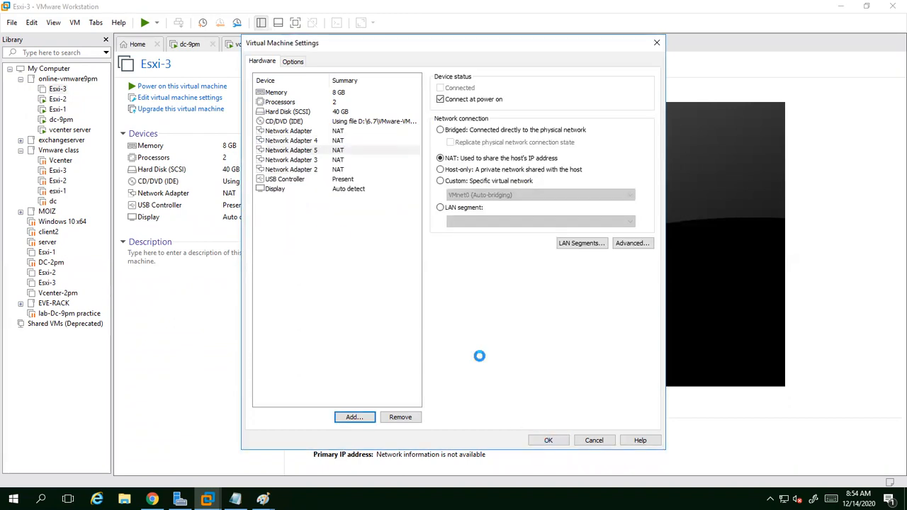
pyautogui.press('Return')
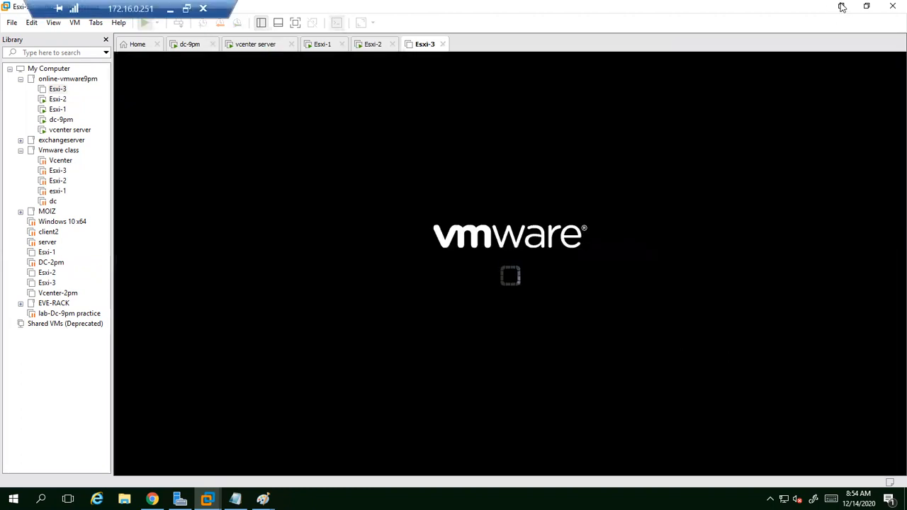
# - Switch to the vSphere Client in Chrome, refresh it and check the connection state of host esxi-1.wipro.com
pyautogui.click(842, 5)
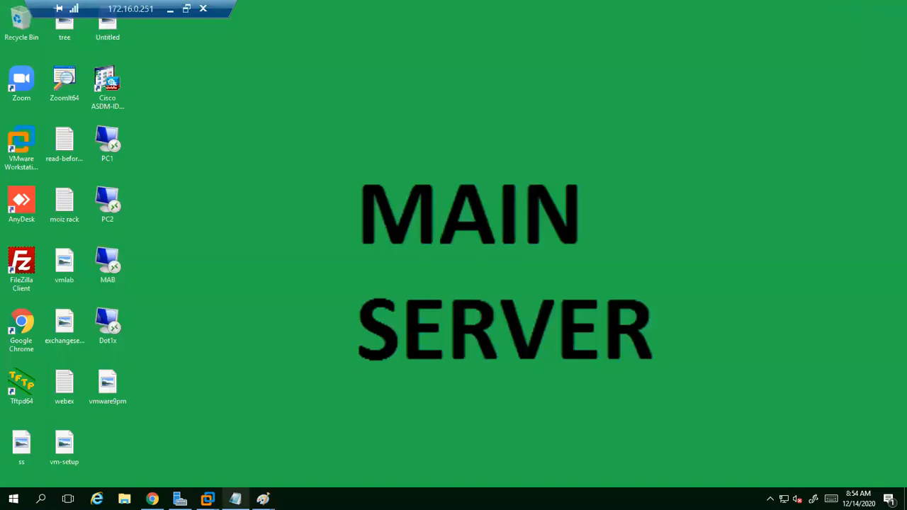
pyautogui.click(152, 499)
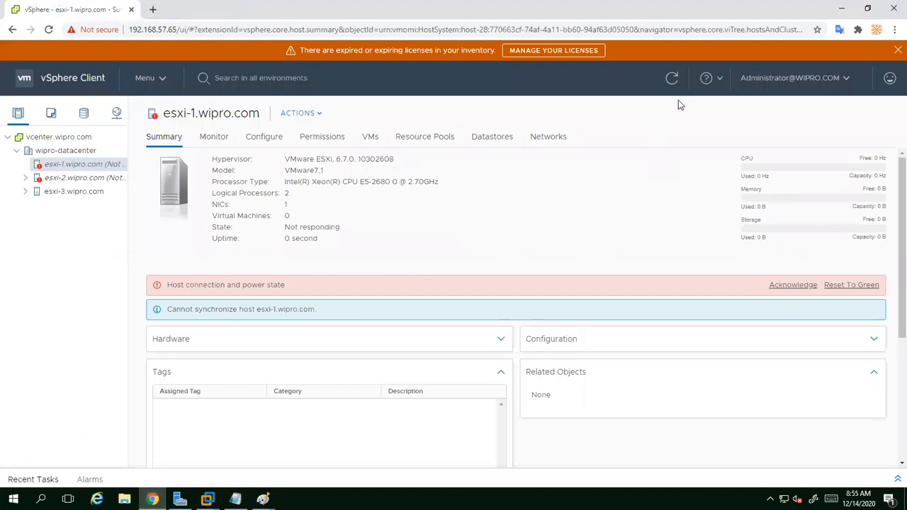
pyautogui.click(672, 79)
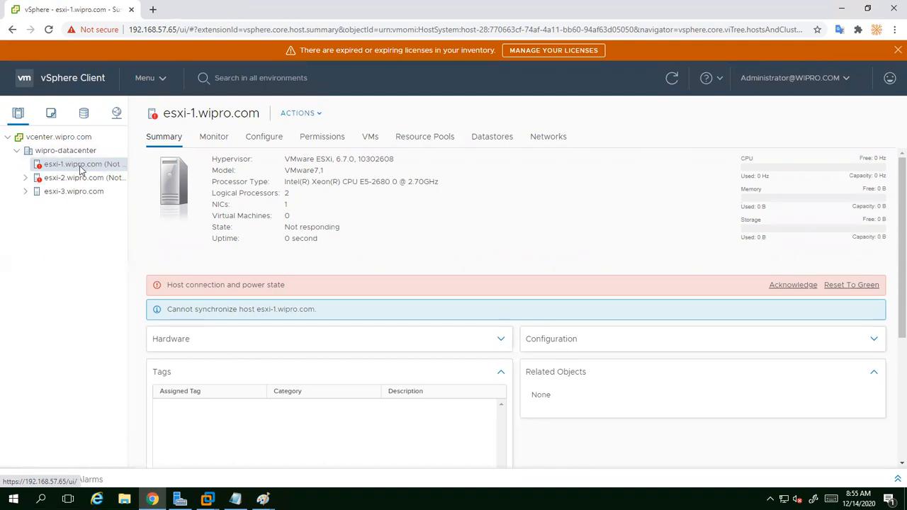
pyautogui.moveTo(167, 285); pyautogui.dragTo(291, 290)
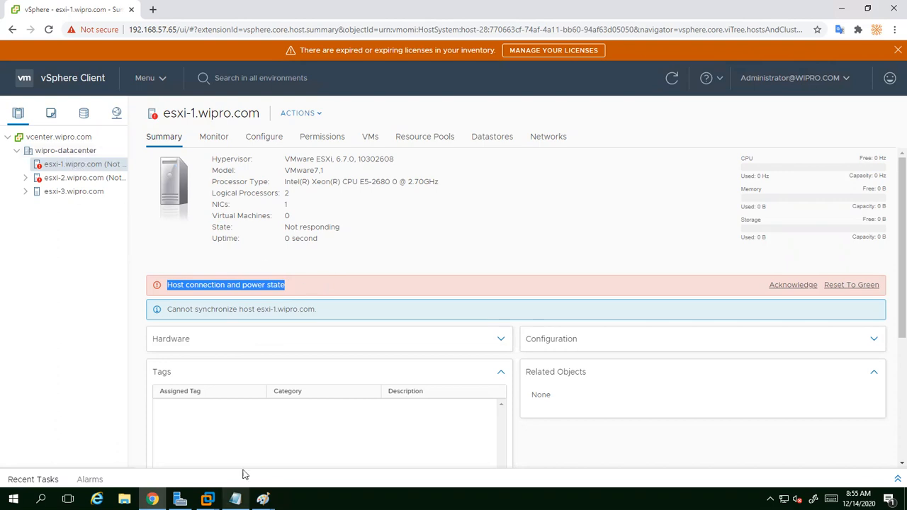
# - Switch to VMware Workstation and check the boot progress of the Esxi-1, Esxi-2 and Esxi-3 virtual machines
pyautogui.moveTo(207, 499)
pyautogui.click(290, 451)
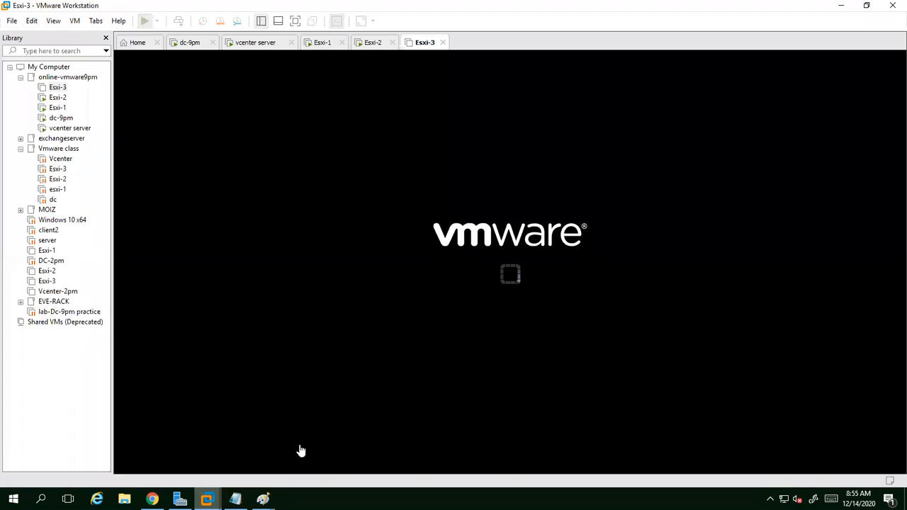
pyautogui.click(320, 44)
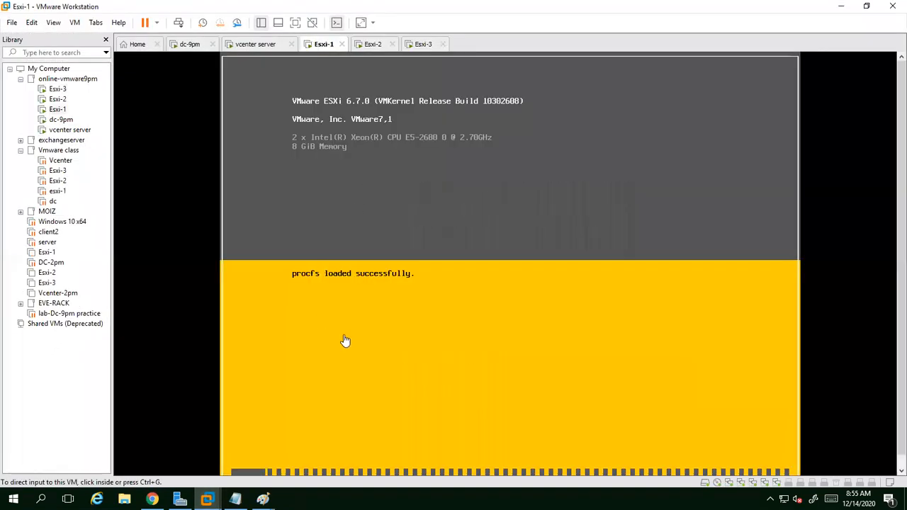
pyautogui.click(372, 45)
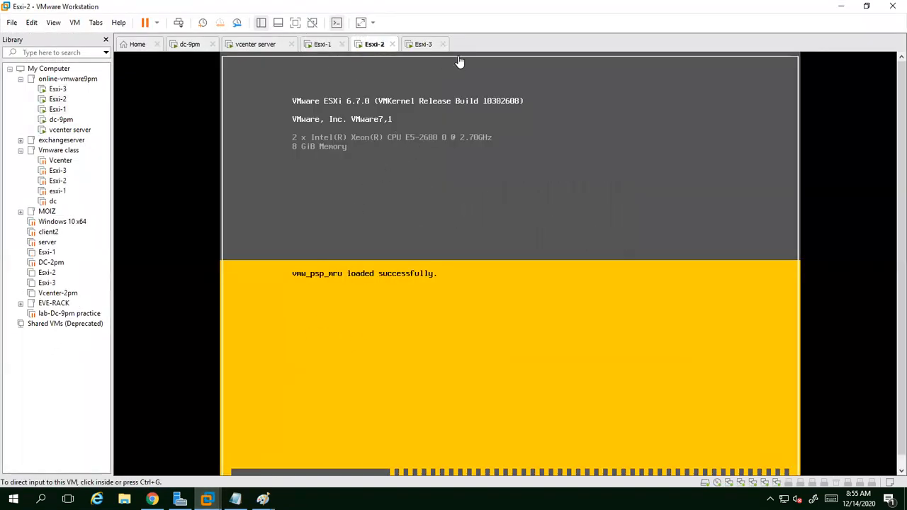
pyautogui.click(420, 47)
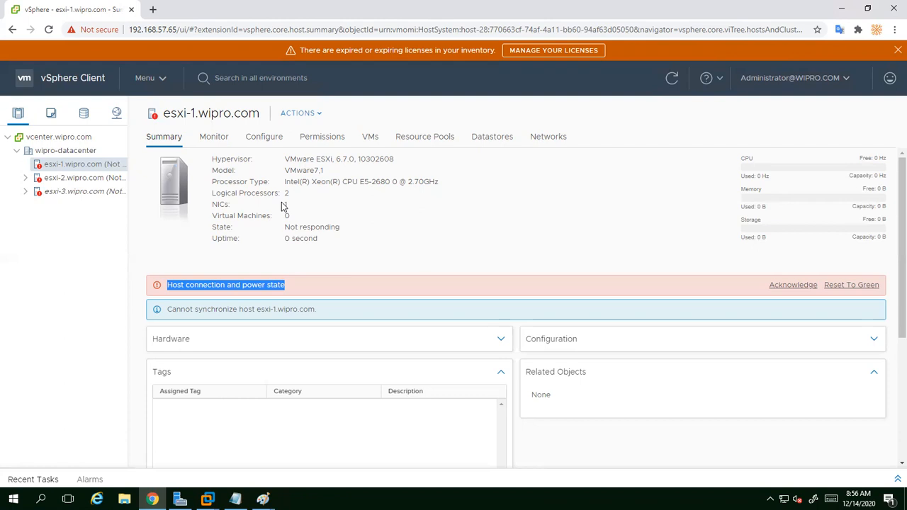
# - Refresh the vSphere Client, then recheck the Esxi-1, Esxi-2 and Esxi-3 consoles in VMware Workstation
pyautogui.click(672, 78)
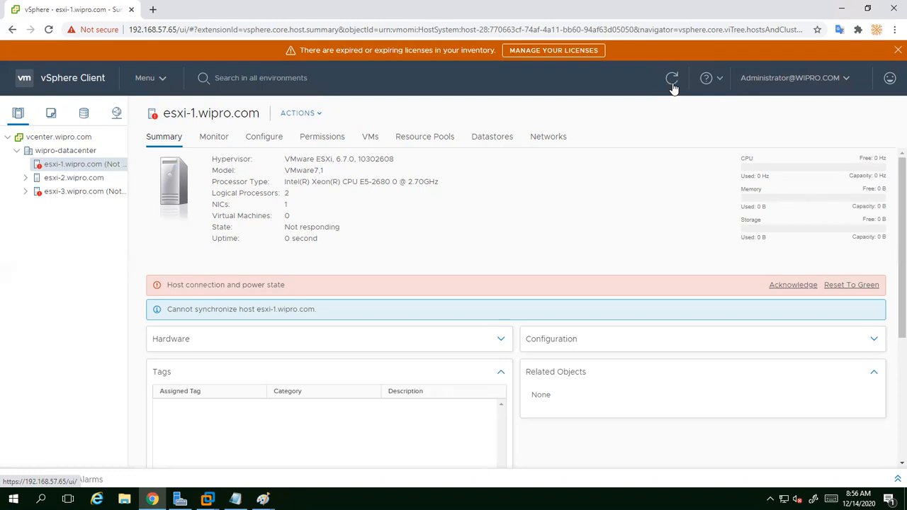
pyautogui.click(672, 83)
pyautogui.click(207, 499)
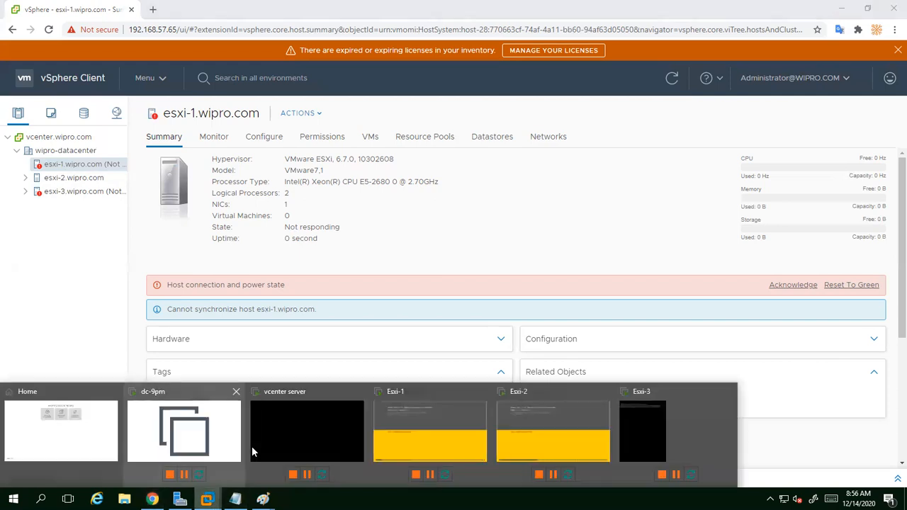
pyautogui.click(409, 430)
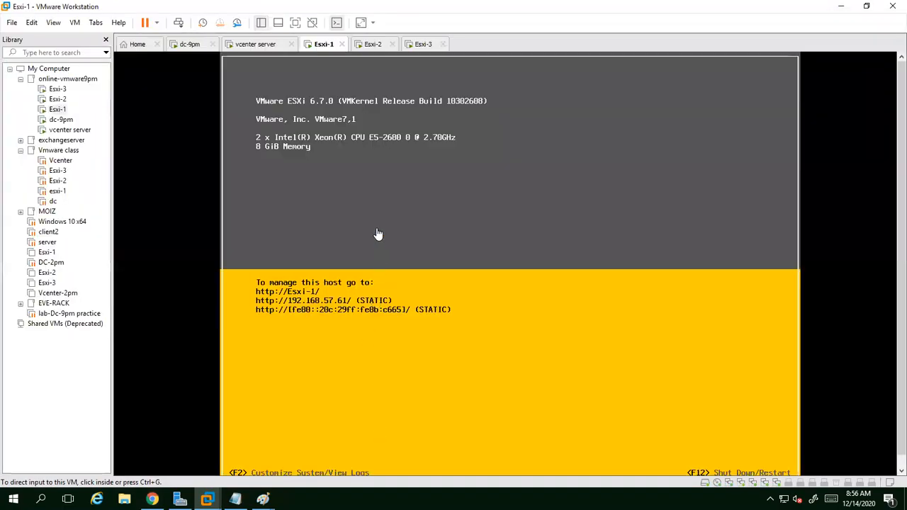
pyautogui.click(383, 45)
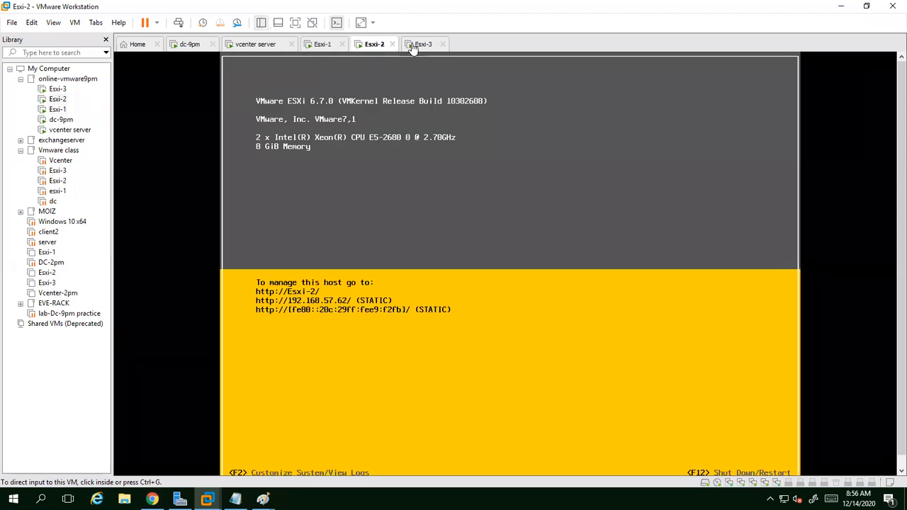
pyautogui.click(412, 44)
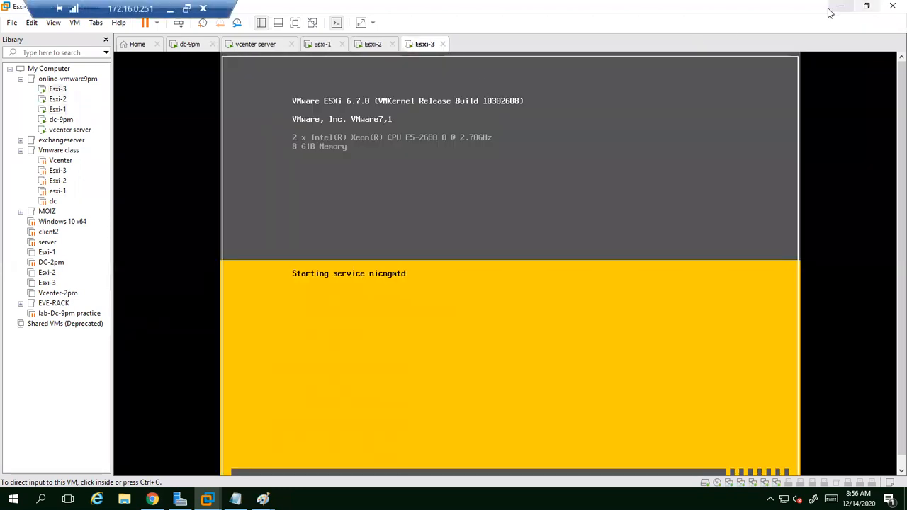
# - Return to the vSphere Client, refresh it and check the number of NICs in the esxi-1.wipro.com summary
pyautogui.click(841, 5)
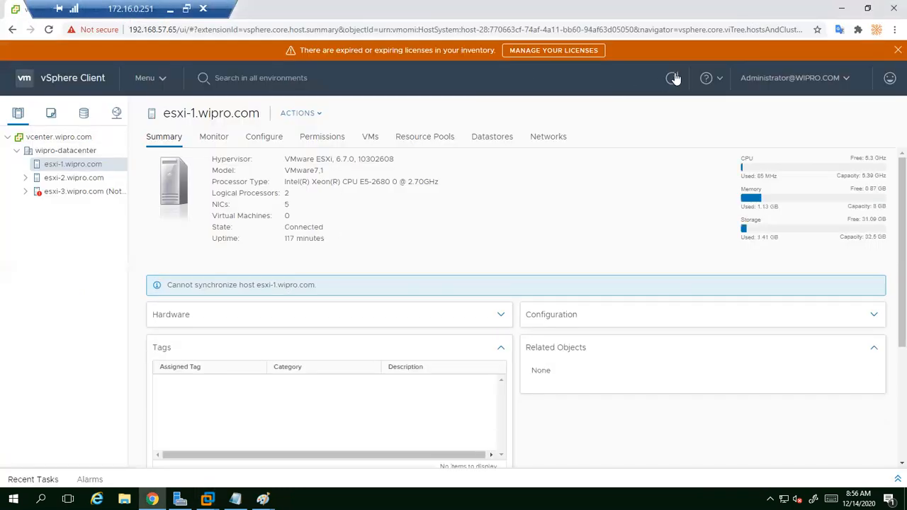
pyautogui.click(673, 78)
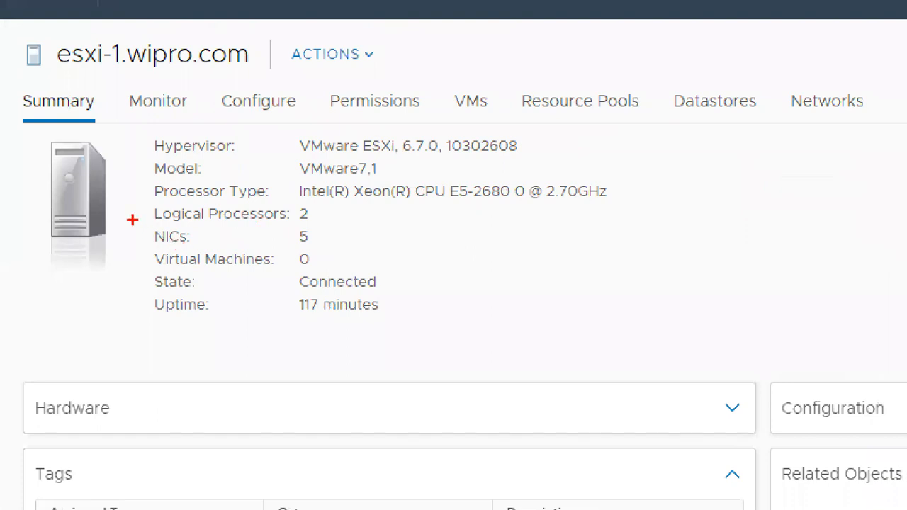
pyautogui.moveTo(133, 219); pyautogui.dragTo(344, 248)
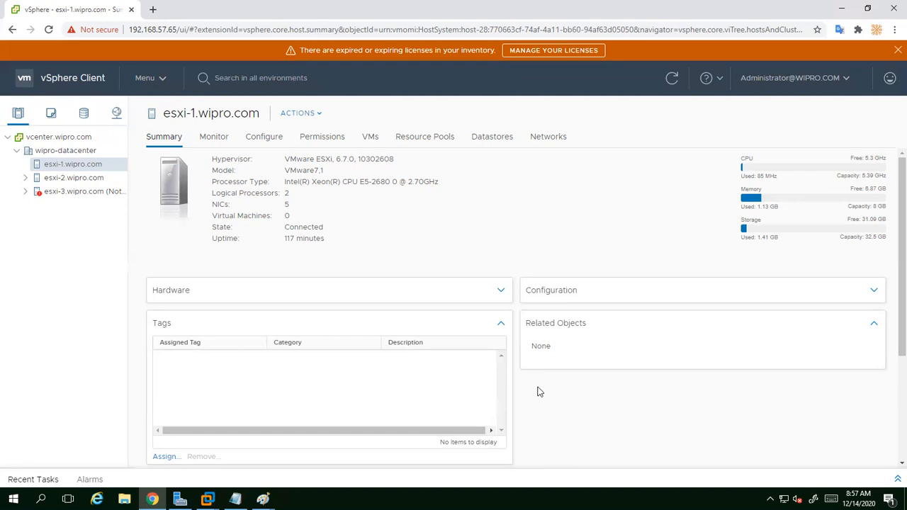
# - Open the virtual switches configuration of host esxi-1.wipro.com
pyautogui.click(264, 139)
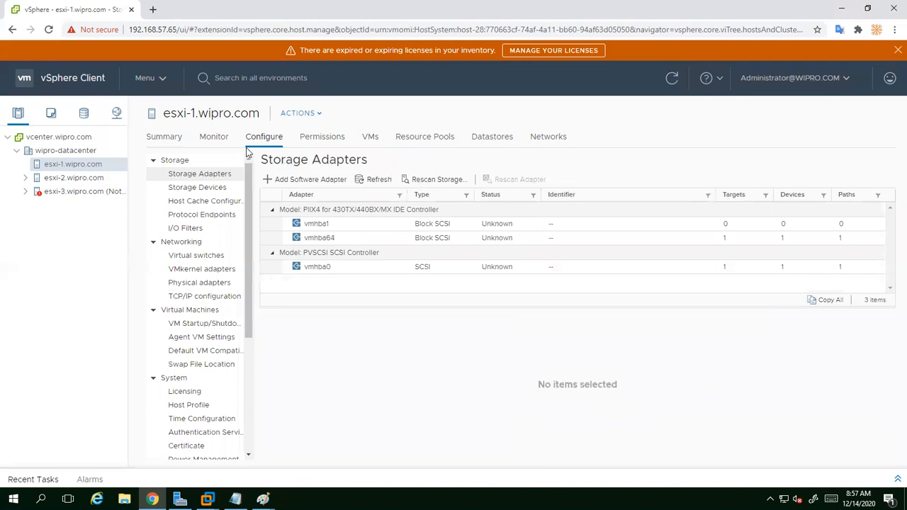
pyautogui.click(196, 256)
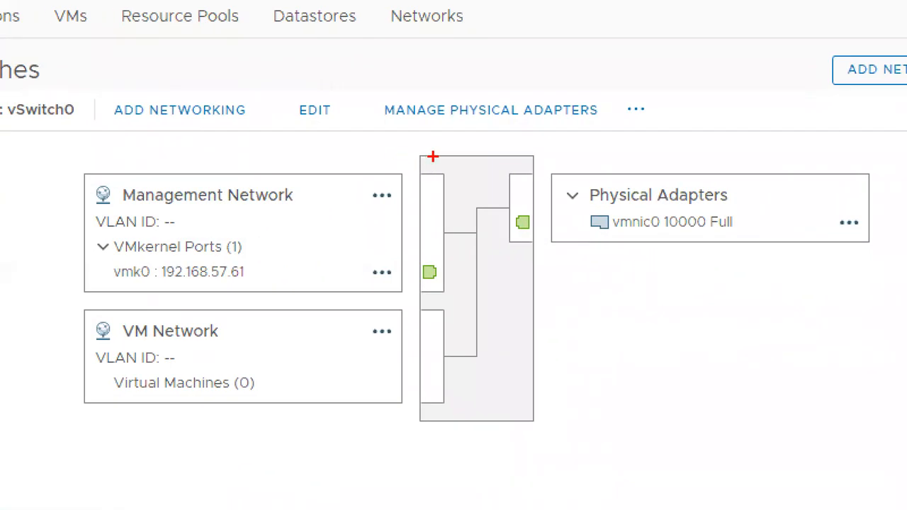
pyautogui.moveTo(422, 154)
pyautogui.mouseDown()
pyautogui.moveTo(532, 364)
pyautogui.moveTo(535, 423)
pyautogui.mouseUp()
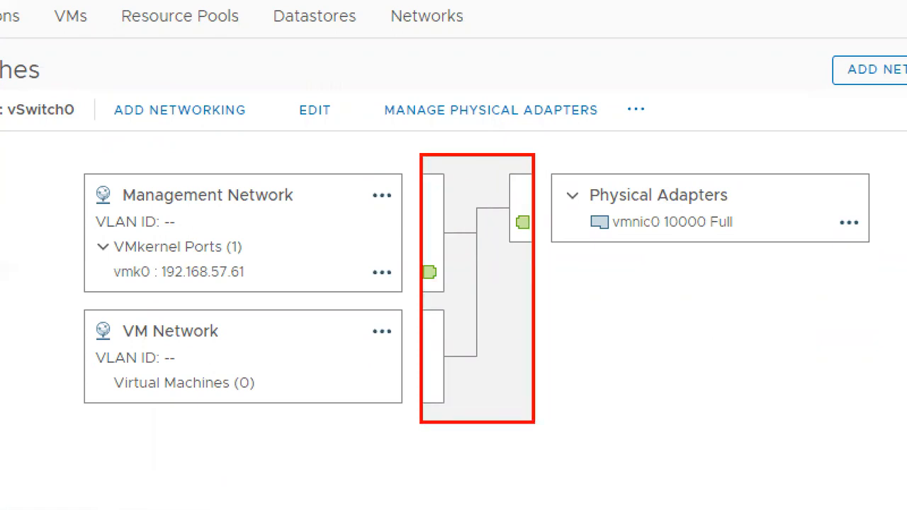
pyautogui.write('t')
pyautogui.write('stana')
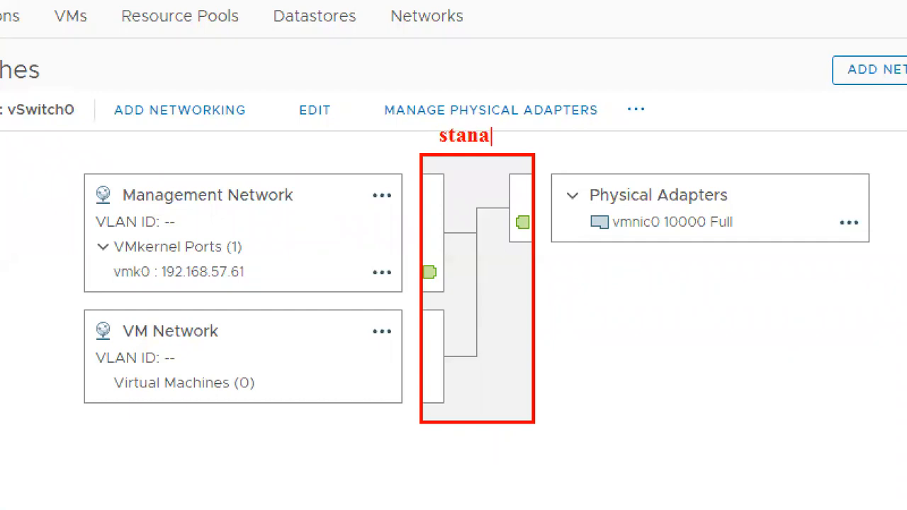
pyautogui.press('BackSpace')
pyautogui.press('BackSpace')
pyautogui.write('ndard')
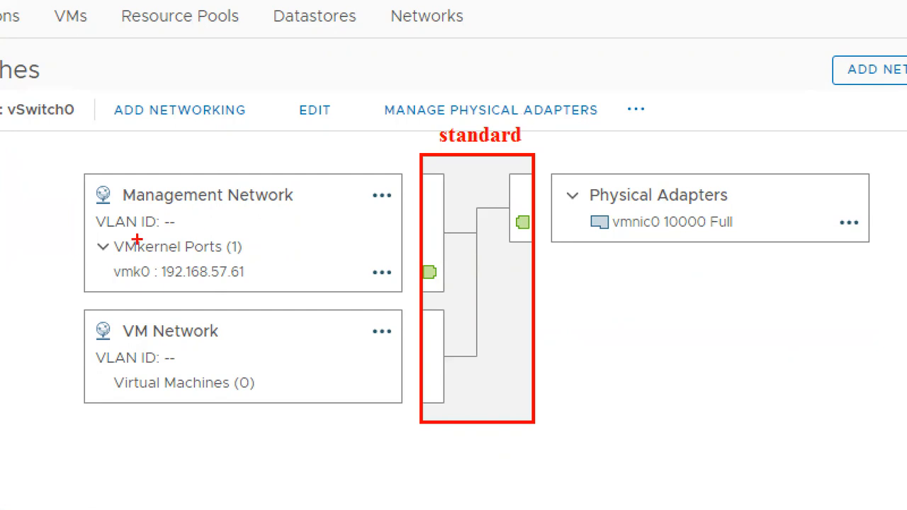
pyautogui.moveTo(124, 261); pyautogui.dragTo(225, 264)
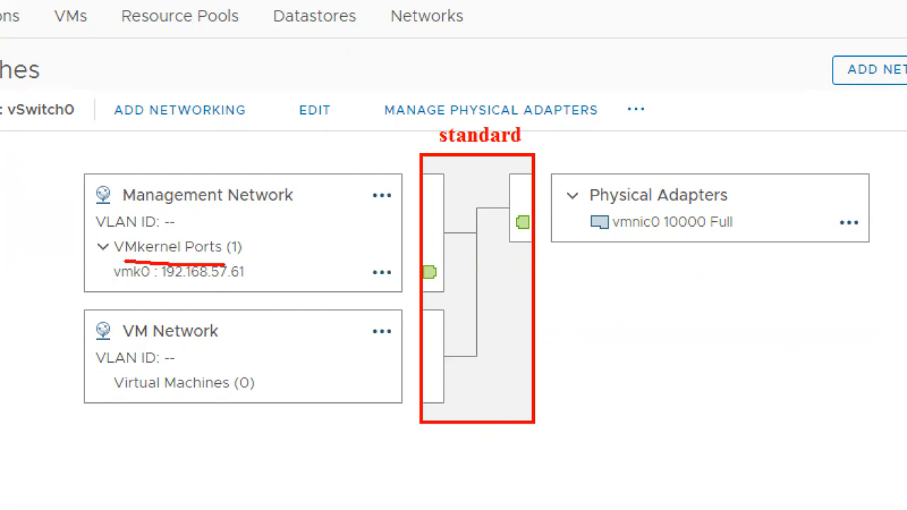
pyautogui.moveTo(134, 347); pyautogui.dragTo(205, 344)
pyautogui.moveTo(134, 397)
pyautogui.mouseDown()
pyautogui.moveTo(224, 404)
pyautogui.moveTo(211, 377)
pyautogui.moveTo(146, 401)
pyautogui.mouseUp()
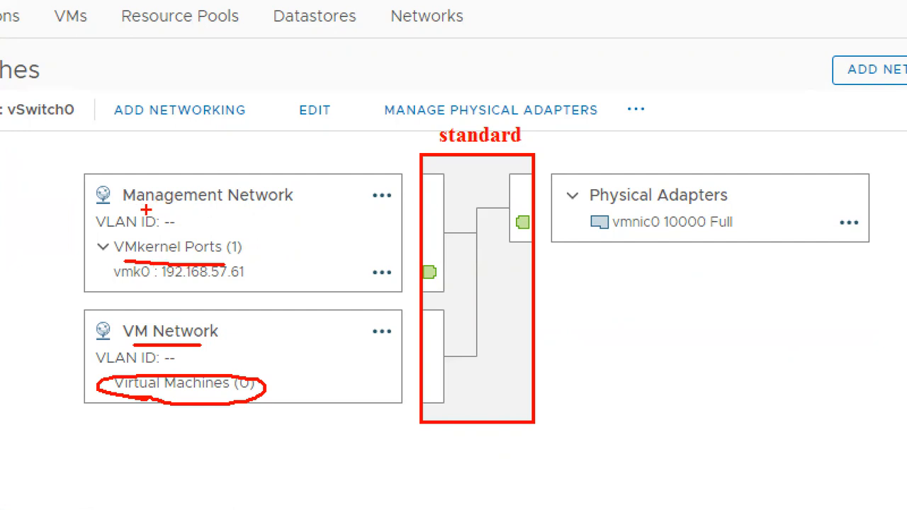
pyautogui.moveTo(136, 211); pyautogui.dragTo(242, 209)
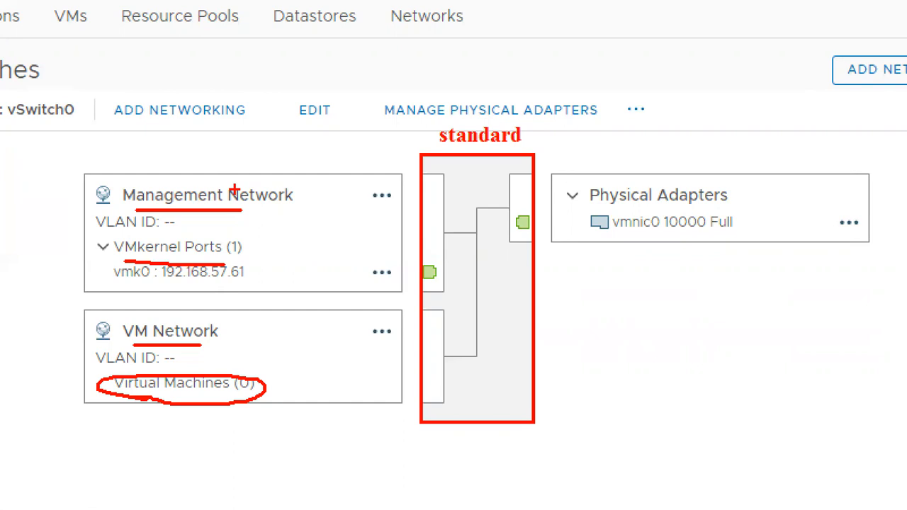
pyautogui.moveTo(218, 112); pyautogui.dragTo(170, 232)
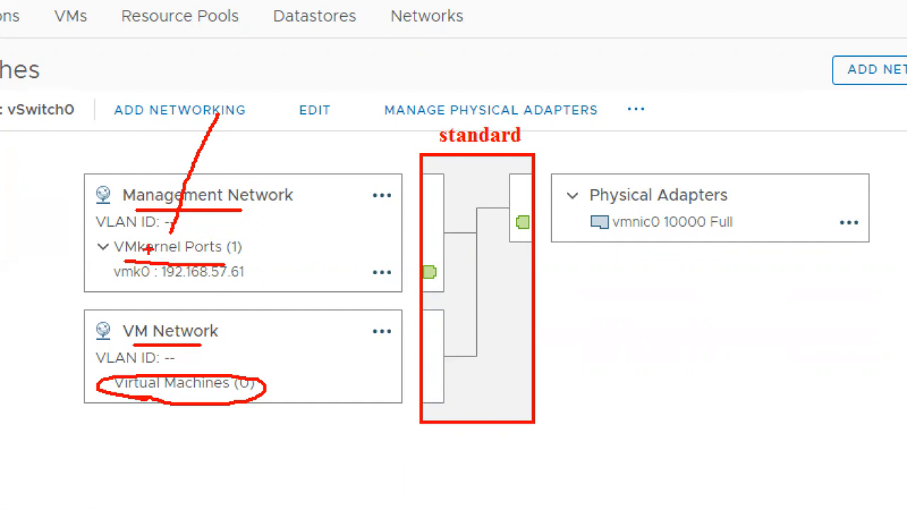
pyautogui.moveTo(158, 283)
pyautogui.mouseDown()
pyautogui.moveTo(204, 282)
pyautogui.moveTo(204, 256)
pyautogui.moveTo(151, 279)
pyautogui.mouseUp()
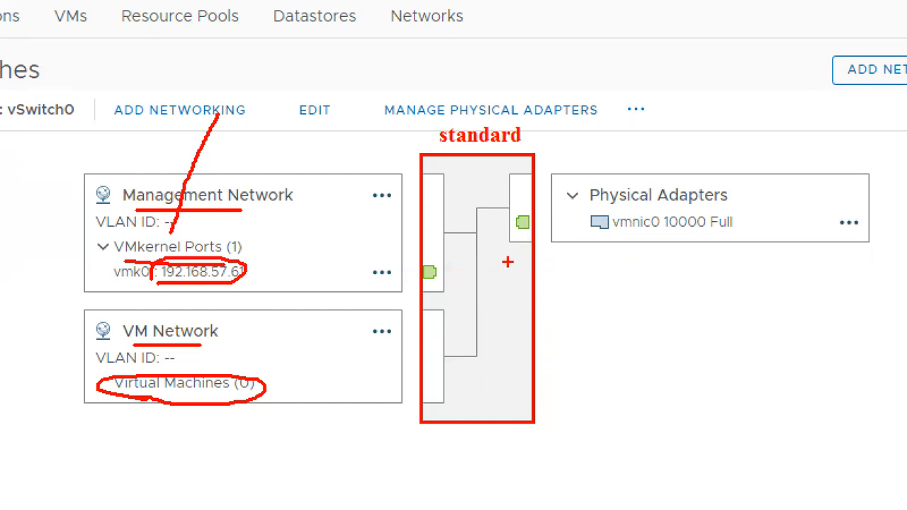
pyautogui.moveTo(516, 261)
pyautogui.mouseDown()
pyautogui.moveTo(535, 286)
pyautogui.moveTo(522, 305)
pyautogui.moveTo(533, 324)
pyautogui.mouseUp()
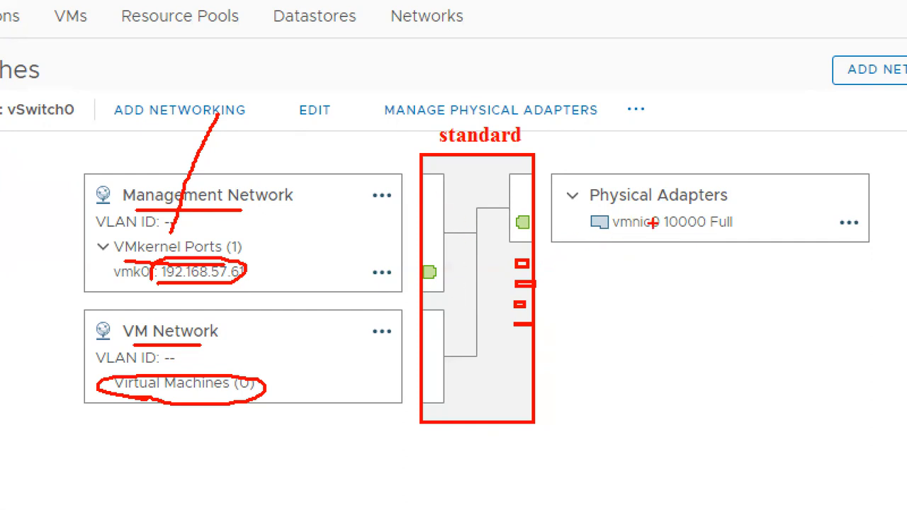
pyautogui.moveTo(615, 234); pyautogui.dragTo(651, 234)
pyautogui.moveTo(674, 281)
pyautogui.mouseDown()
pyautogui.moveTo(701, 311)
pyautogui.moveTo(722, 360)
pyautogui.moveTo(738, 430)
pyautogui.mouseUp()
pyautogui.moveTo(530, 223)
pyautogui.mouseDown()
pyautogui.moveTo(560, 240)
pyautogui.moveTo(626, 316)
pyautogui.moveTo(690, 323)
pyautogui.mouseUp()
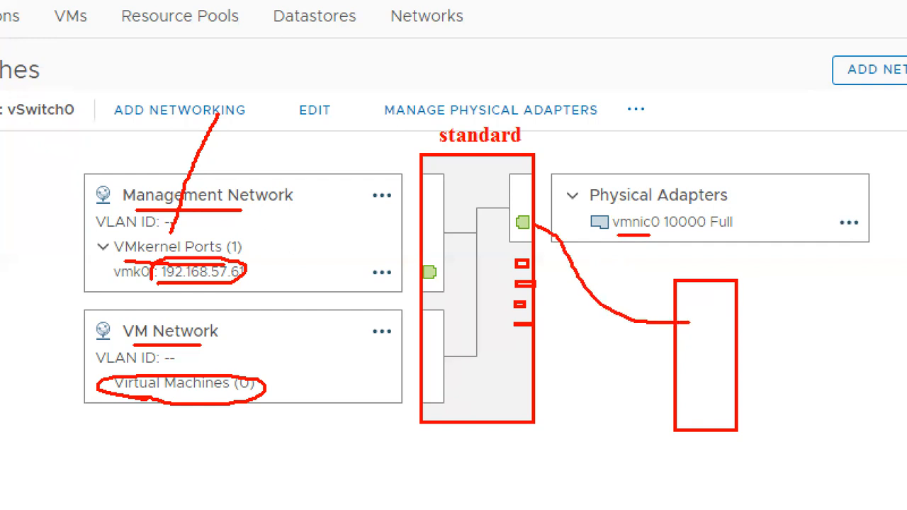
pyautogui.moveTo(747, 309); pyautogui.dragTo(806, 287)
pyautogui.moveTo(751, 337); pyautogui.dragTo(795, 329)
pyautogui.moveTo(757, 364)
pyautogui.mouseDown()
pyautogui.moveTo(799, 363)
pyautogui.moveTo(790, 377)
pyautogui.mouseUp()
pyautogui.moveTo(746, 410); pyautogui.dragTo(785, 423)
pyautogui.moveTo(759, 455); pyautogui.dragTo(834, 450)
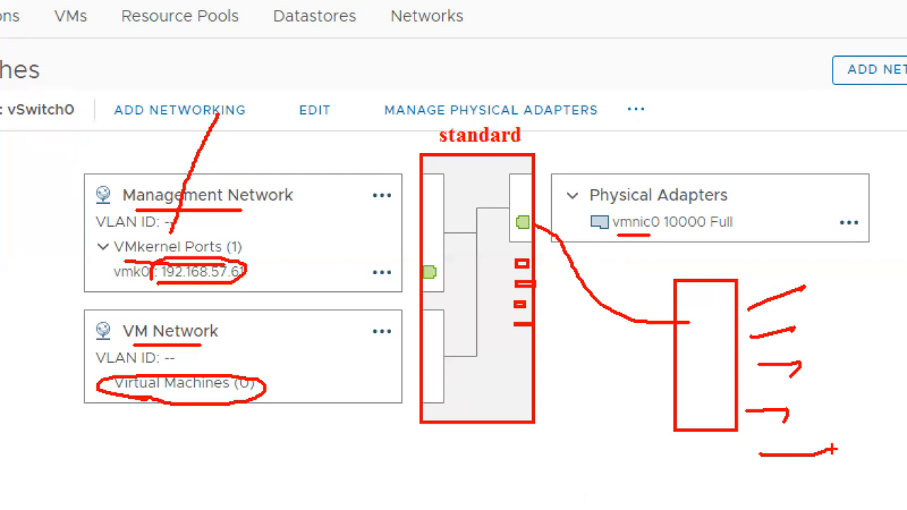
pyautogui.moveTo(37, 96)
pyautogui.mouseDown()
pyautogui.moveTo(55, 129)
pyautogui.moveTo(576, 508)
pyautogui.moveTo(571, 490)
pyautogui.mouseUp()
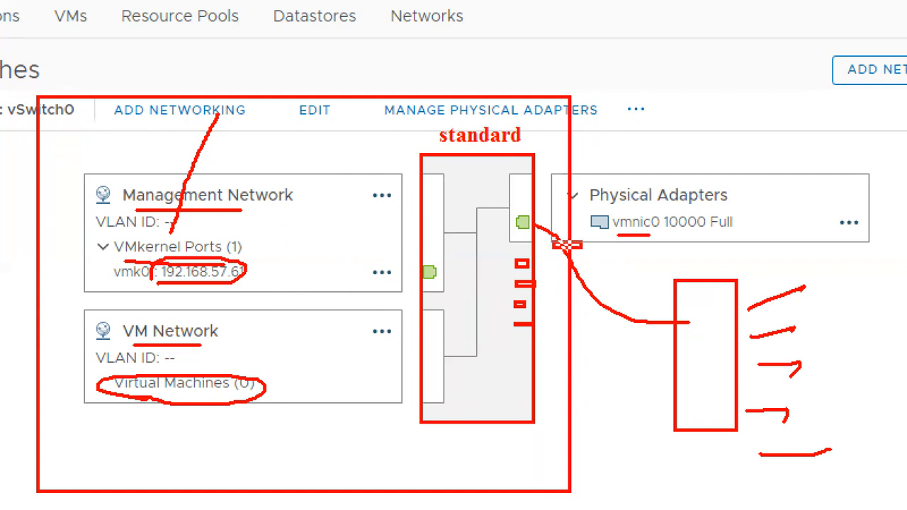
pyautogui.moveTo(524, 227); pyautogui.dragTo(557, 240)
pyautogui.moveTo(843, 434)
pyautogui.mouseDown()
pyautogui.moveTo(886, 462)
pyautogui.moveTo(882, 471)
pyautogui.mouseUp()
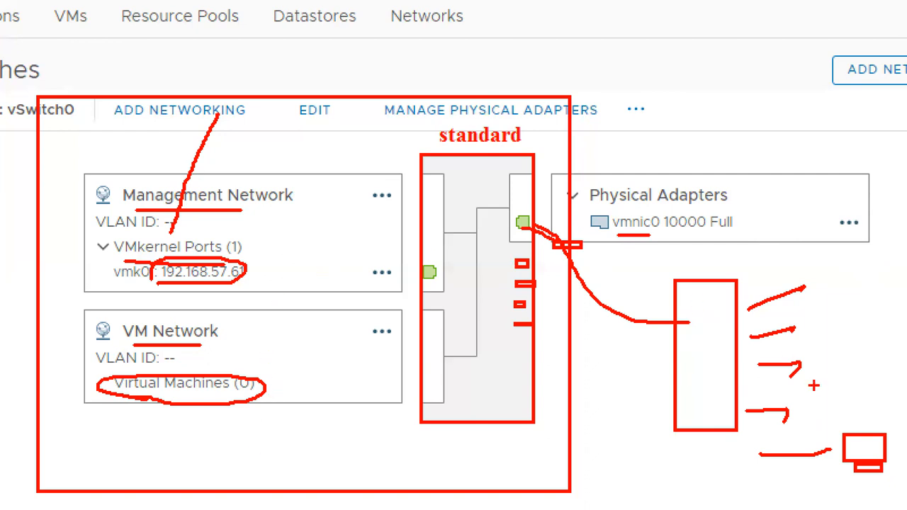
pyautogui.moveTo(859, 434)
pyautogui.mouseDown()
pyautogui.moveTo(783, 367)
pyautogui.moveTo(737, 365)
pyautogui.moveTo(724, 290)
pyautogui.moveTo(676, 254)
pyautogui.moveTo(593, 235)
pyautogui.moveTo(580, 253)
pyautogui.moveTo(535, 214)
pyautogui.moveTo(479, 210)
pyautogui.moveTo(411, 345)
pyautogui.mouseUp()
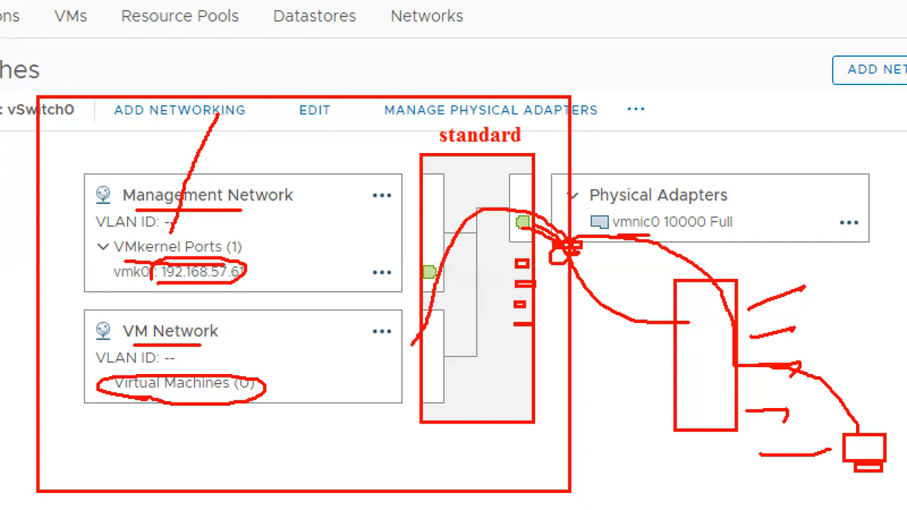
pyautogui.moveTo(323, 365)
pyautogui.mouseDown()
pyautogui.moveTo(357, 366)
pyautogui.moveTo(337, 396)
pyautogui.moveTo(344, 370)
pyautogui.mouseUp()
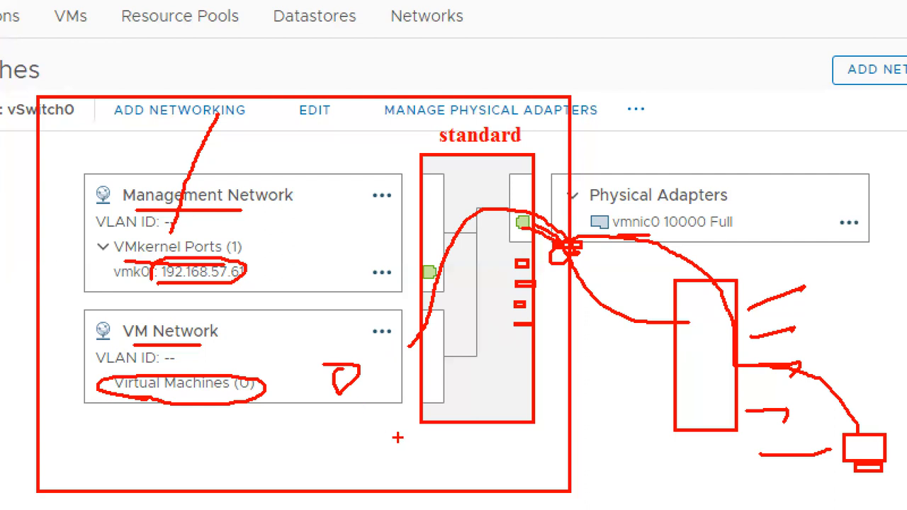
pyautogui.press('Escape')
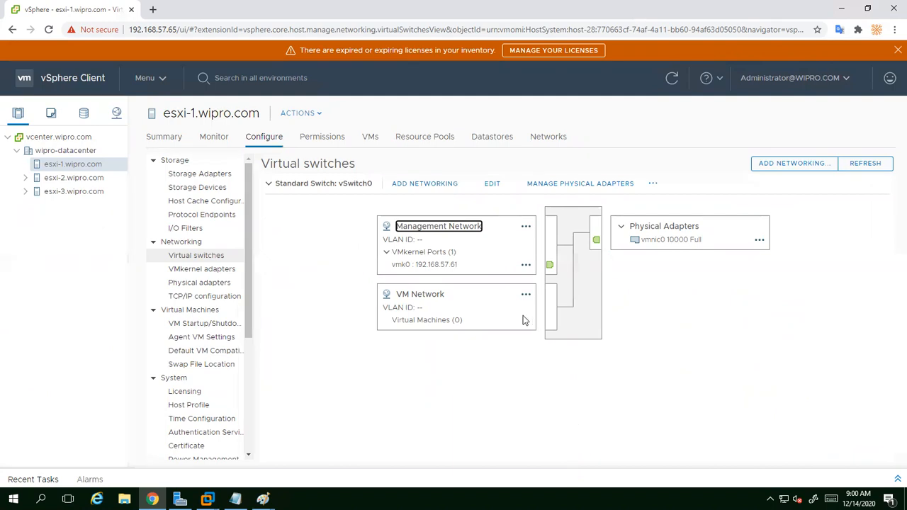
# - Start adding networking to host esxi-1.wipro.com from the vSwitch0 standard switch
pyautogui.click(416, 184)
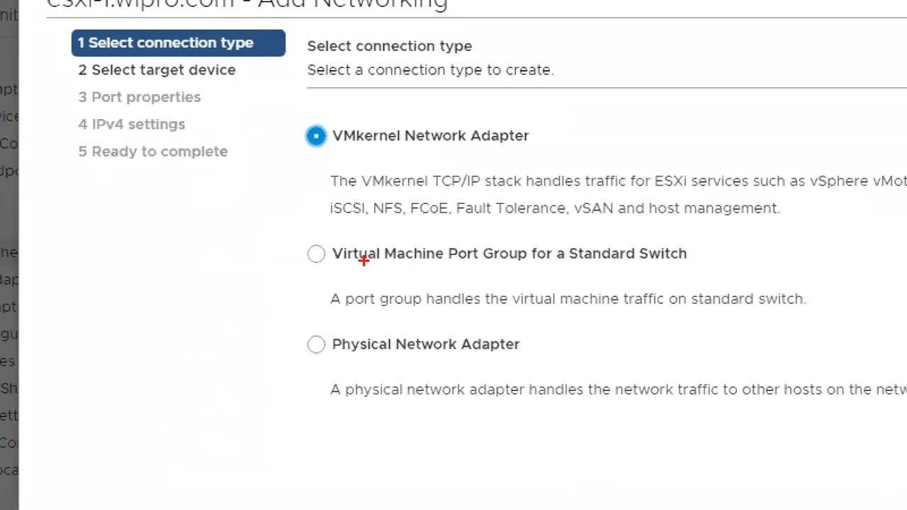
pyautogui.moveTo(356, 267); pyautogui.dragTo(450, 268)
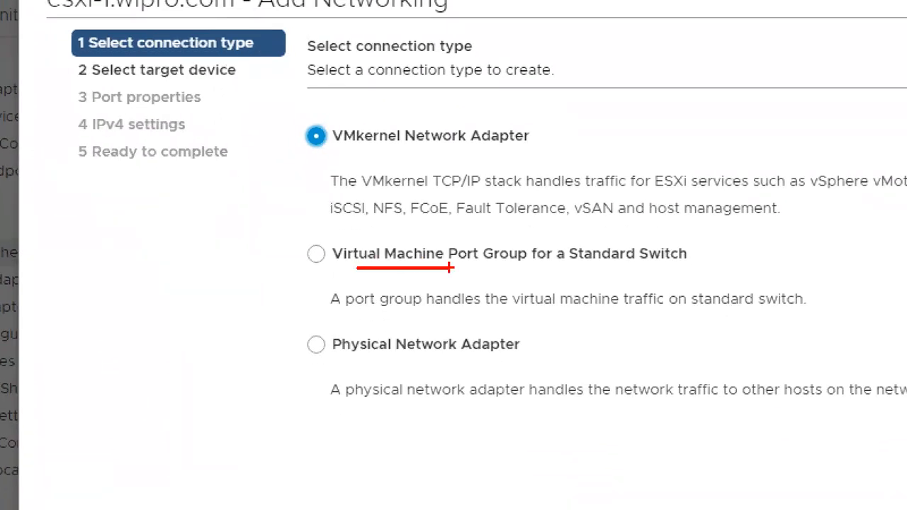
pyautogui.moveTo(360, 365); pyautogui.dragTo(439, 366)
pyautogui.moveTo(304, 327)
pyautogui.mouseDown()
pyautogui.moveTo(419, 369)
pyautogui.moveTo(526, 366)
pyautogui.mouseUp()
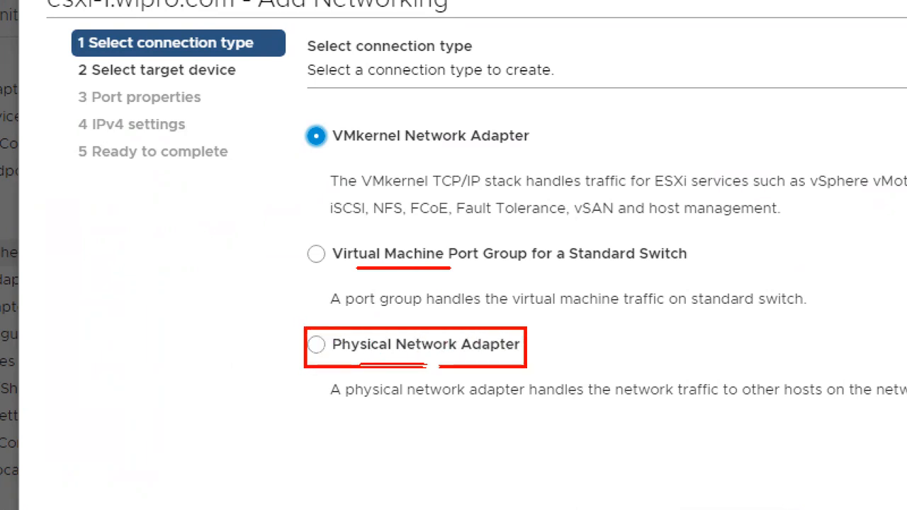
pyautogui.moveTo(99, 283); pyautogui.dragTo(194, 475)
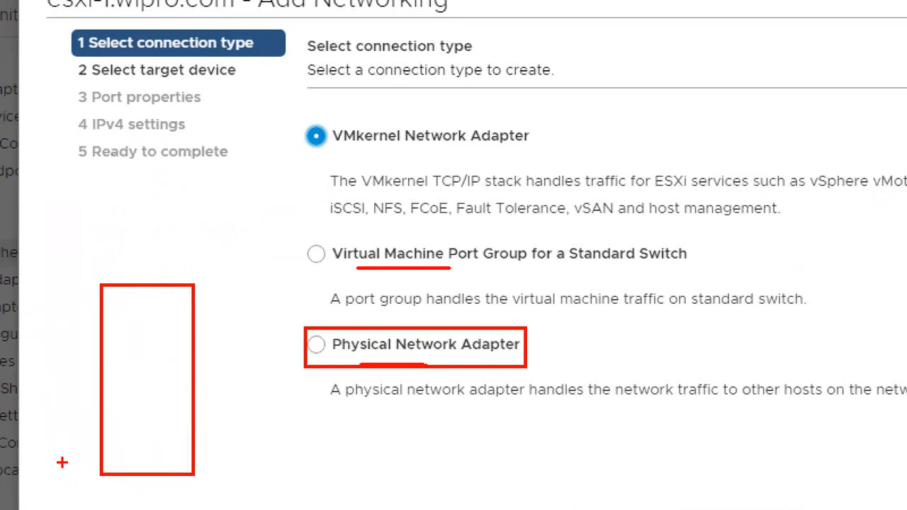
pyautogui.moveTo(61, 449); pyautogui.dragTo(88, 459)
pyautogui.moveTo(67, 422); pyautogui.dragTo(91, 430)
pyautogui.moveTo(86, 423); pyautogui.dragTo(85, 440)
pyautogui.moveTo(182, 303)
pyautogui.mouseDown()
pyautogui.moveTo(188, 342)
pyautogui.moveTo(192, 306)
pyautogui.mouseUp()
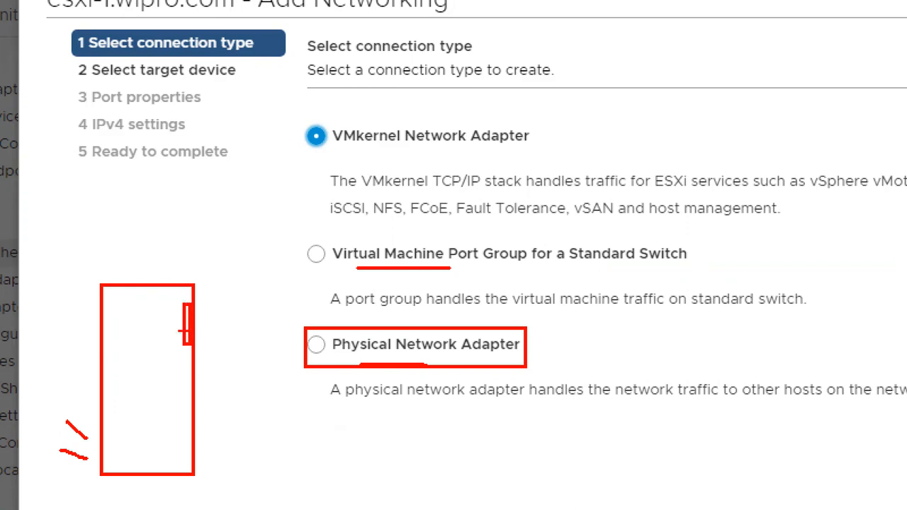
pyautogui.moveTo(176, 322); pyautogui.dragTo(195, 333)
pyautogui.moveTo(91, 413); pyautogui.dragTo(99, 459)
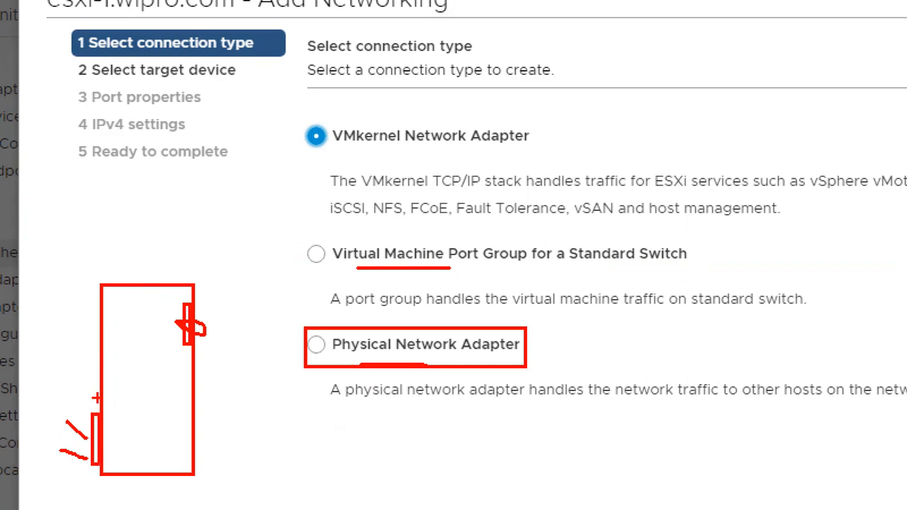
pyautogui.moveTo(96, 370); pyautogui.dragTo(96, 402)
pyautogui.moveTo(92, 320); pyautogui.dragTo(99, 359)
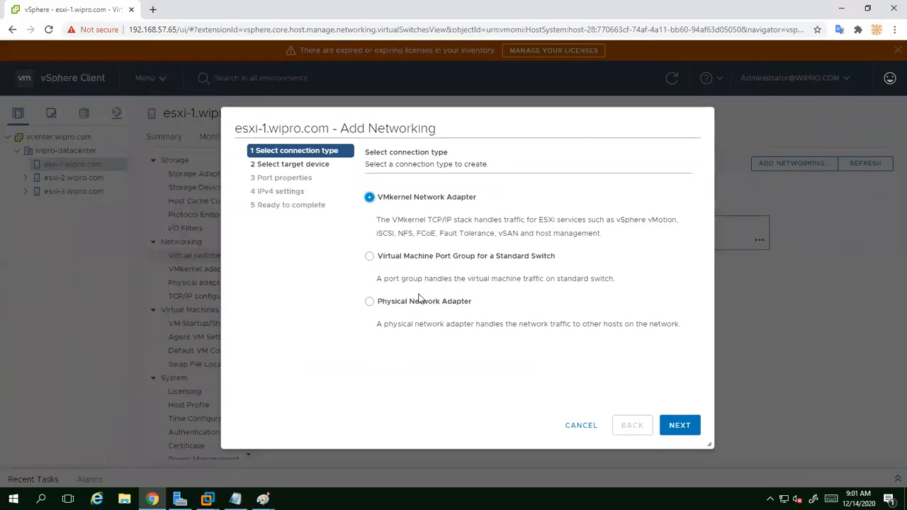
# - Choose Physical Network Adapter as the connection type and a new standard switch as the target device
pyautogui.click(341, 353)
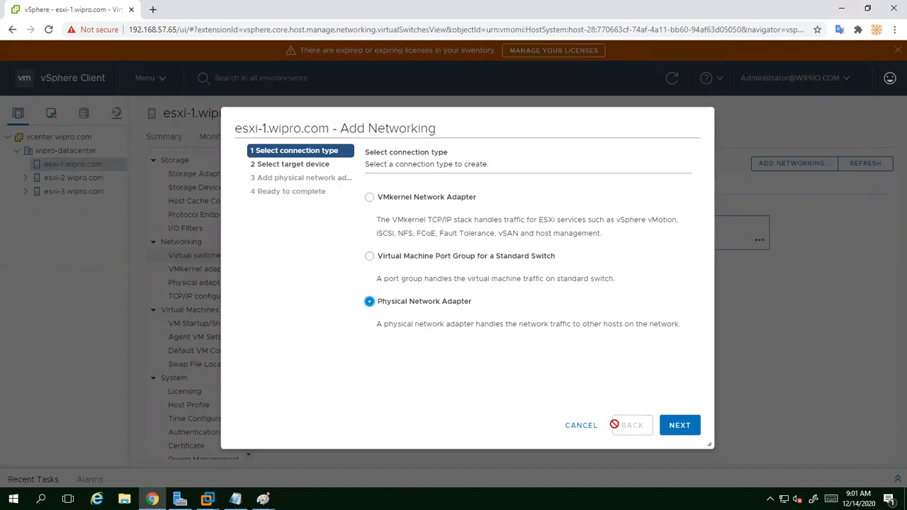
pyautogui.click(675, 433)
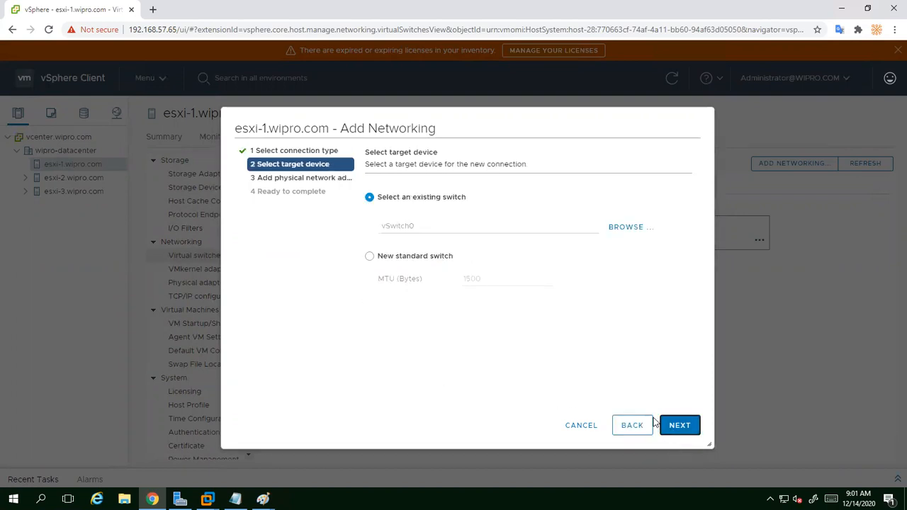
pyautogui.moveTo(472, 131); pyautogui.dragTo(573, 121)
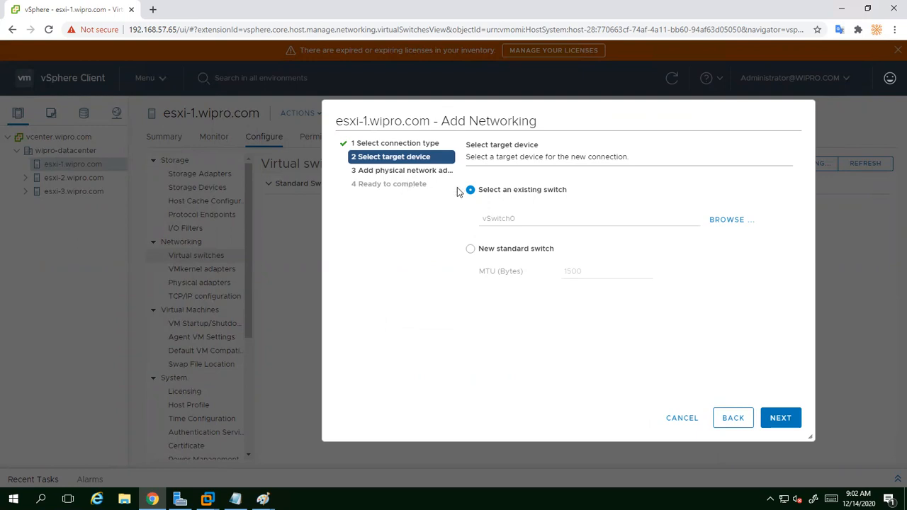
pyautogui.click(507, 252)
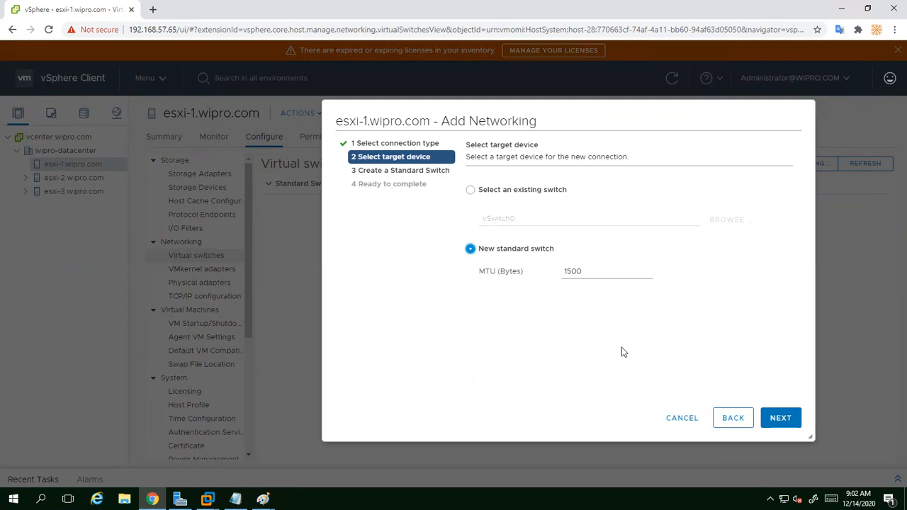
pyautogui.click(769, 421)
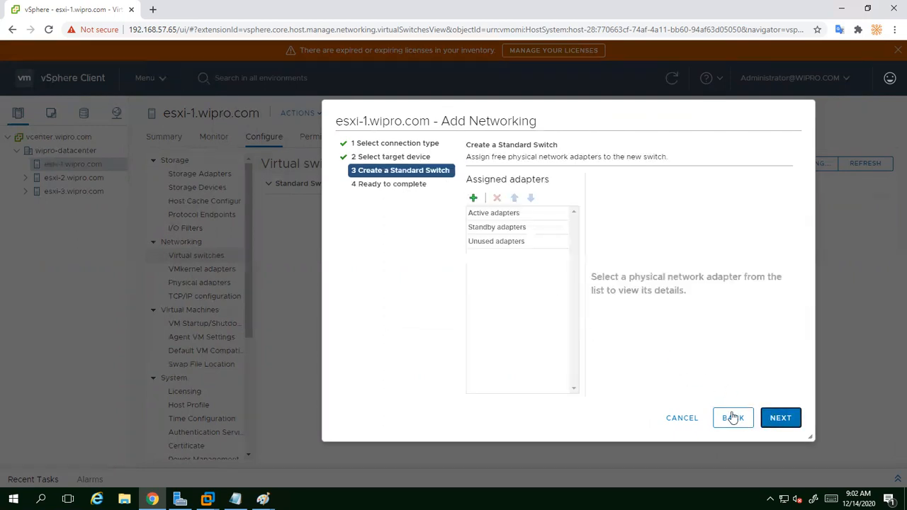
# - Assign vmnic1 as an active adapter of the new standard switch and finish creating the switch
pyautogui.click(771, 421)
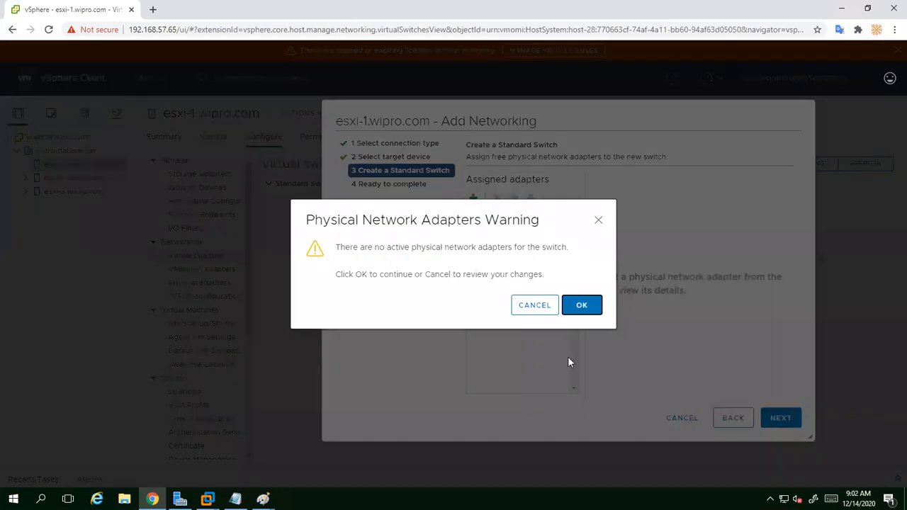
pyautogui.click(598, 220)
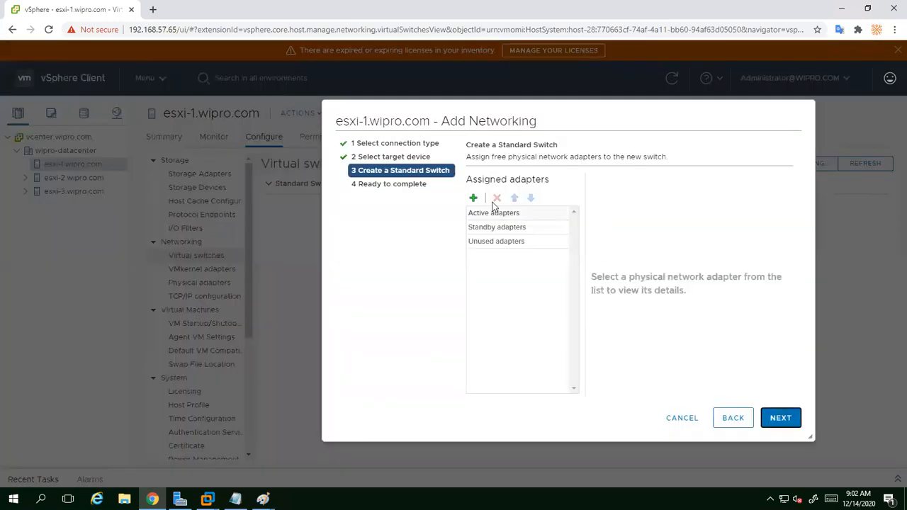
pyautogui.click(471, 198)
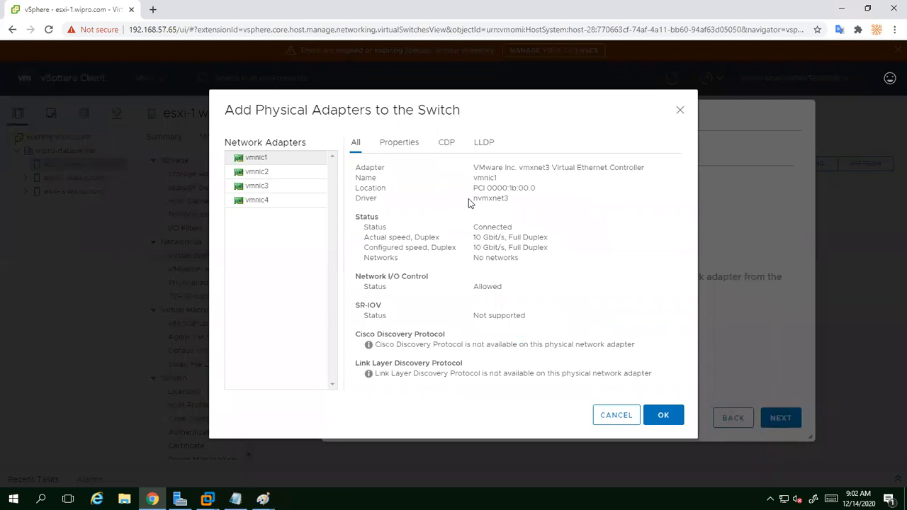
pyautogui.click(262, 161)
pyautogui.click(660, 416)
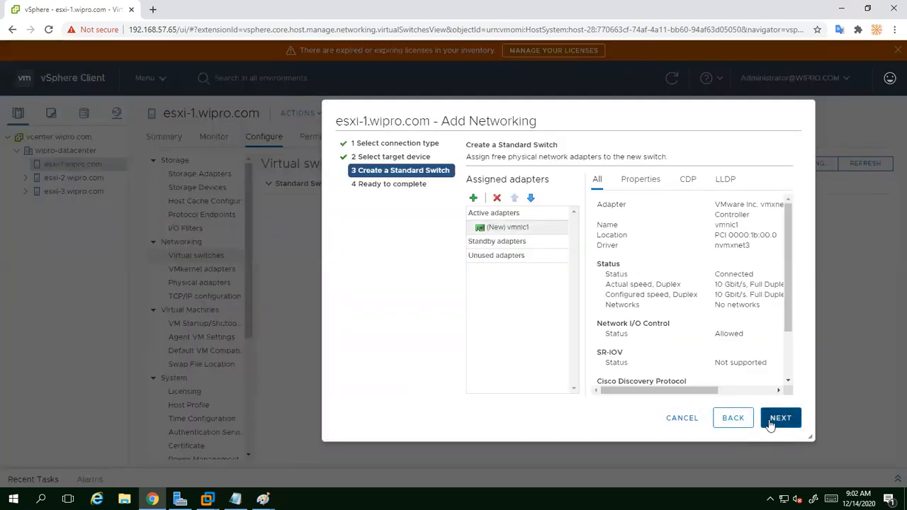
pyautogui.click(779, 418)
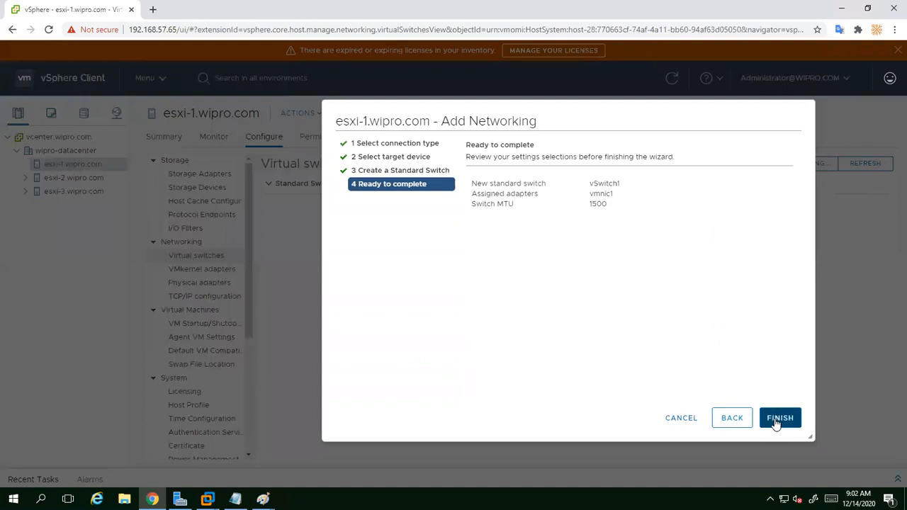
pyautogui.click(779, 418)
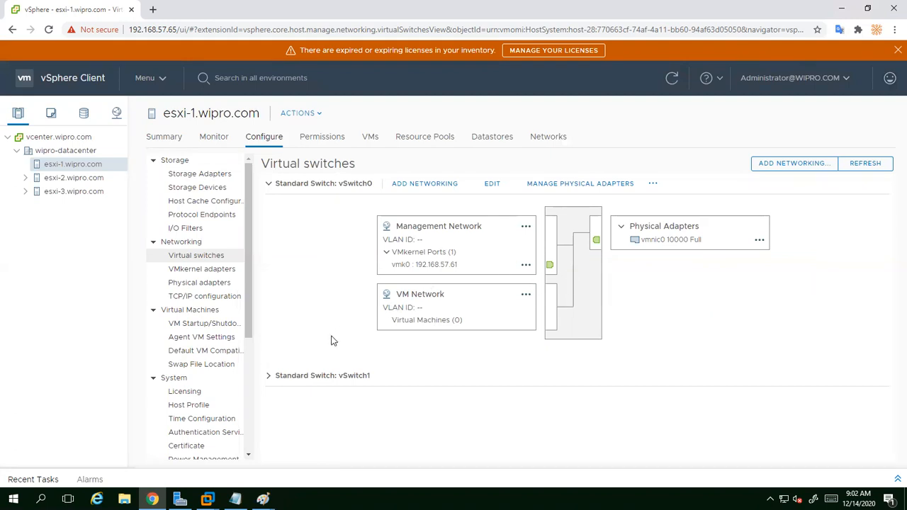
# - Expand standard switch vSwitch1 and compare its port groups and physical adapters with those of vSwitch0
pyautogui.click(269, 376)
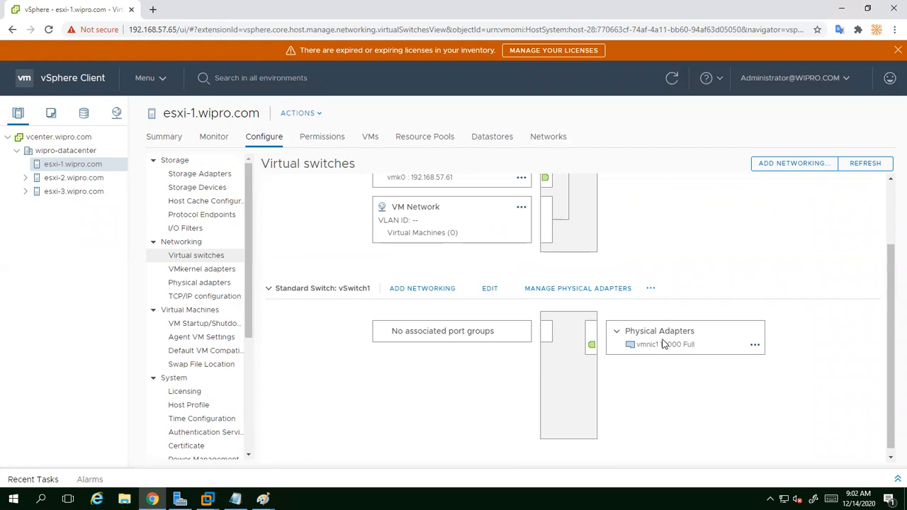
pyautogui.scroll(2, 664, 344)
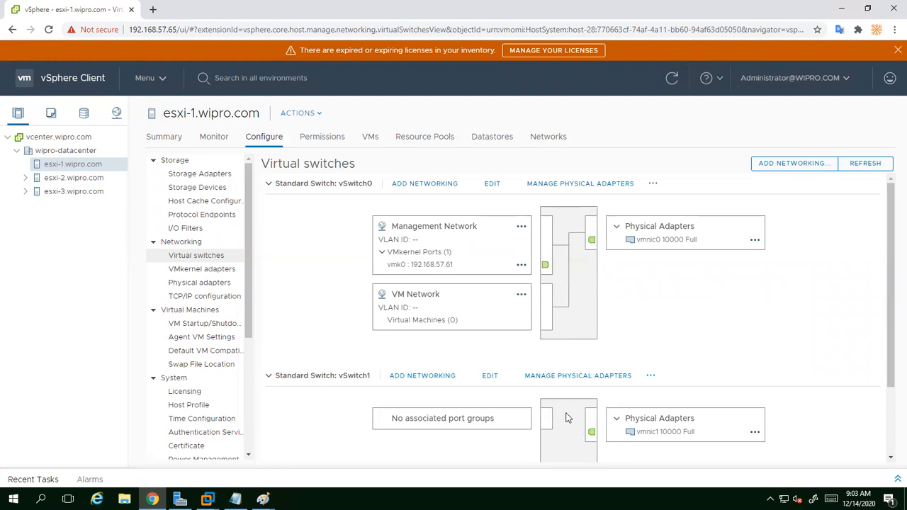
pyautogui.scroll(-1, 542, 415)
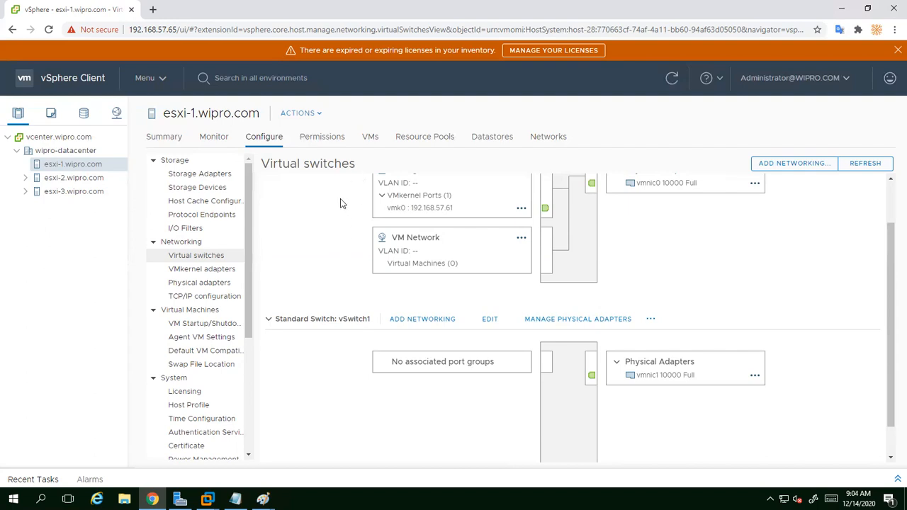
pyautogui.scroll(1, 343, 220)
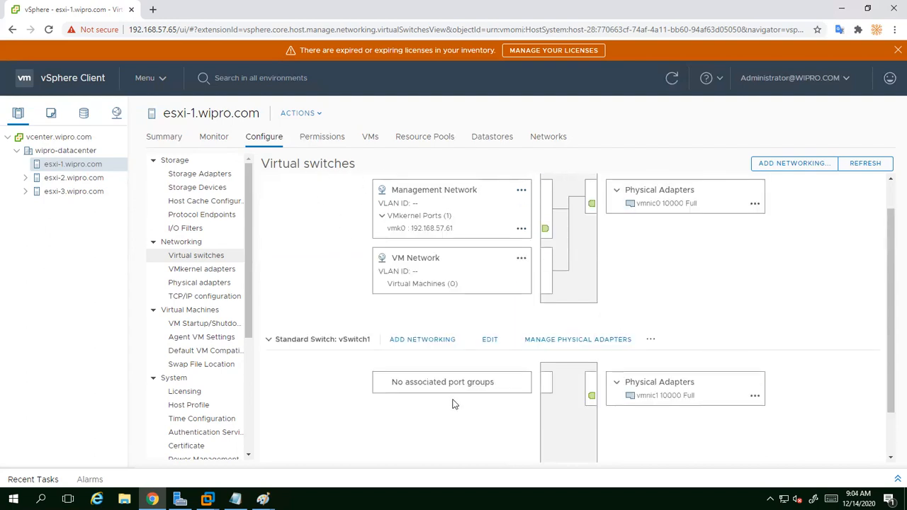
# - Start adding networking to standard switch vSwitch1
pyautogui.click(430, 341)
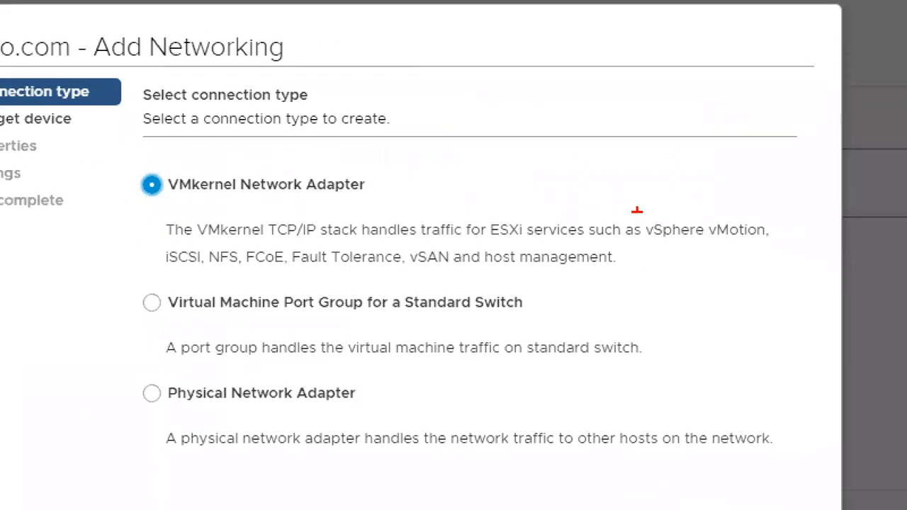
pyautogui.moveTo(664, 242); pyautogui.dragTo(747, 243)
pyautogui.moveTo(142, 274)
pyautogui.mouseDown()
pyautogui.moveTo(374, 266)
pyautogui.moveTo(451, 285)
pyautogui.mouseUp()
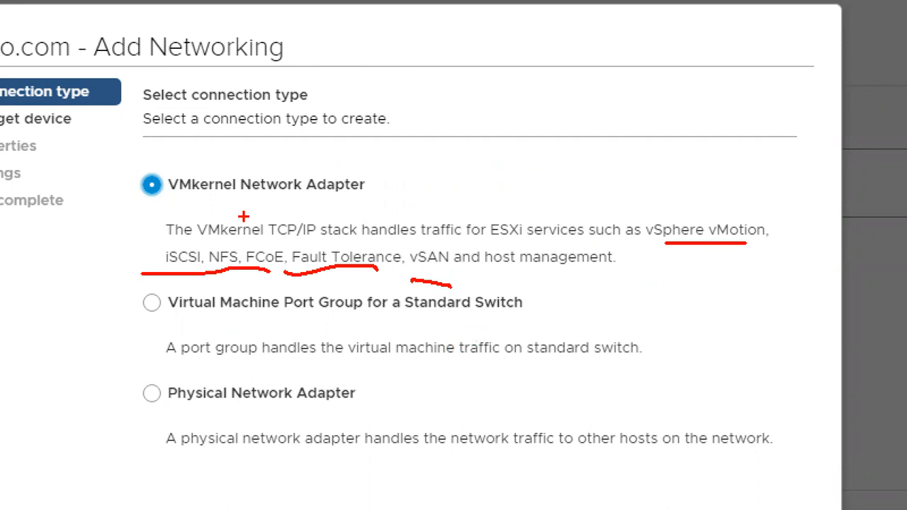
pyautogui.moveTo(325, 349); pyautogui.dragTo(326, 351)
pyautogui.press('Escape')
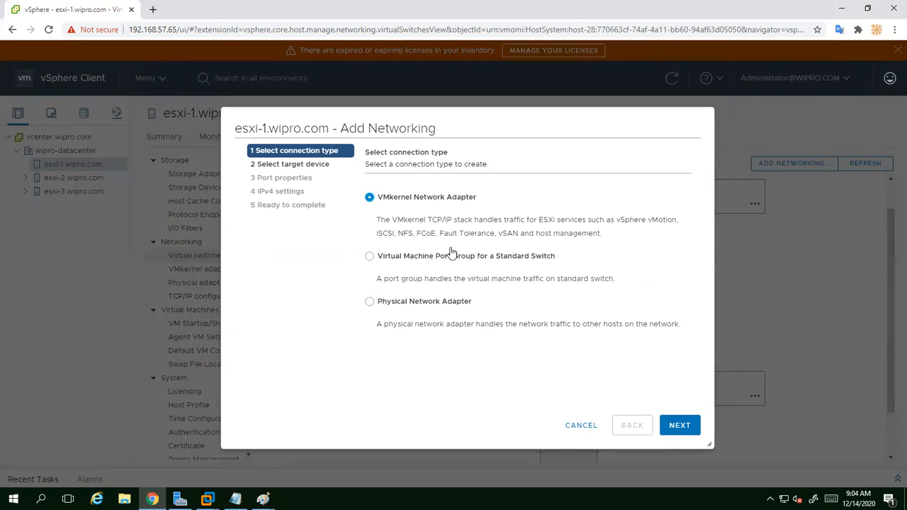
# - Set up a VMkernel network adapter on existing vSwitch1 with the network label Vmotion and the vMotion service enabled
pyautogui.click(673, 428)
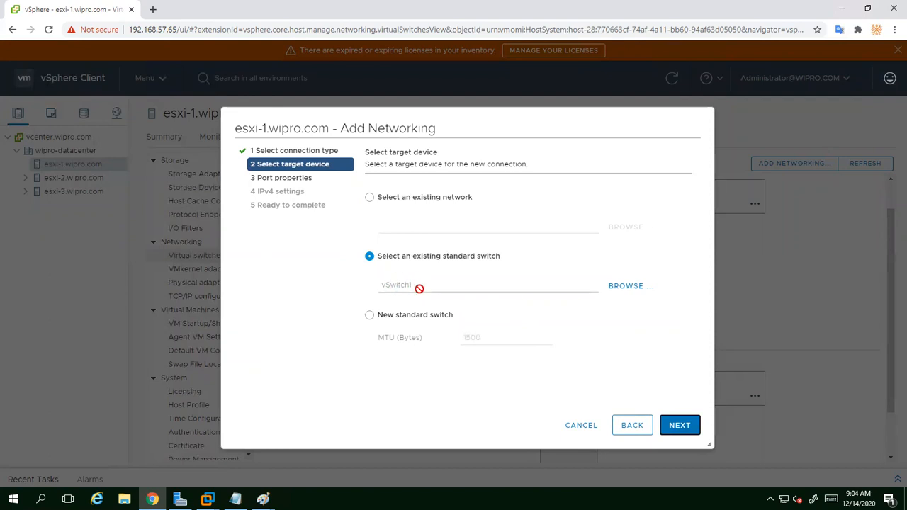
pyautogui.click(675, 425)
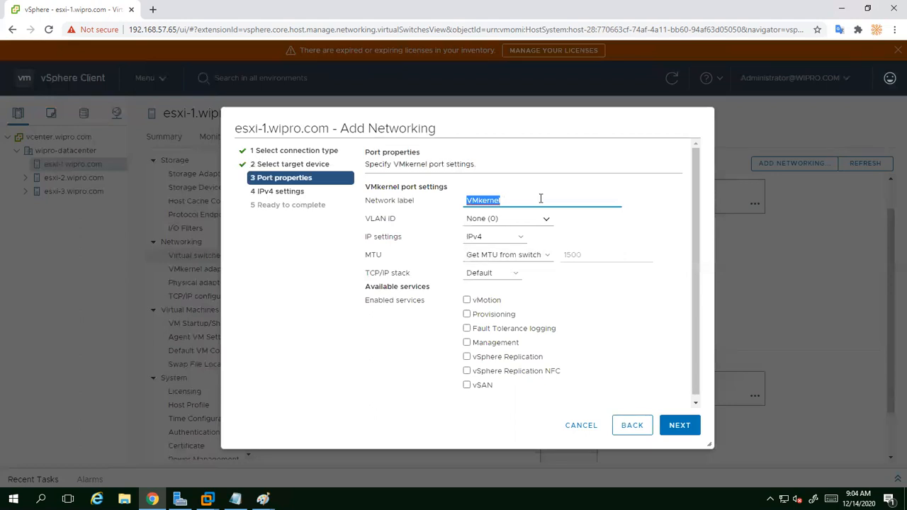
pyautogui.write('Vmotion')
pyautogui.click(467, 300)
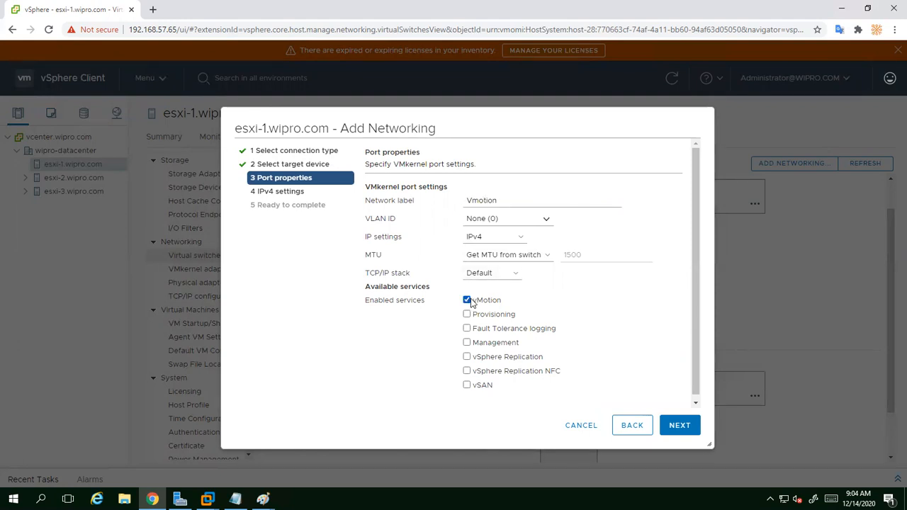
pyautogui.click(679, 426)
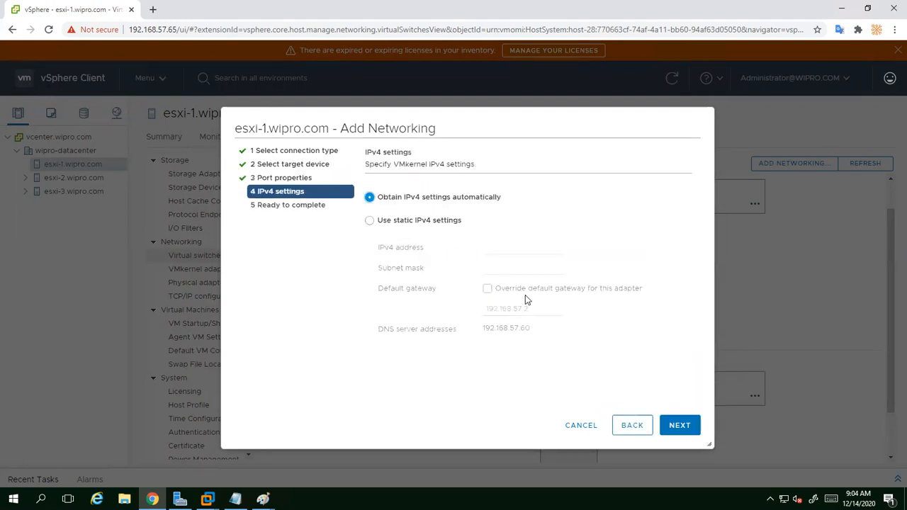
# - Give the VMkernel adapter the static IPv4 address 192.168.57.67 with subnet mask 255.255.255.0 and proceed to the settings review
pyautogui.click(400, 221)
pyautogui.click(503, 249)
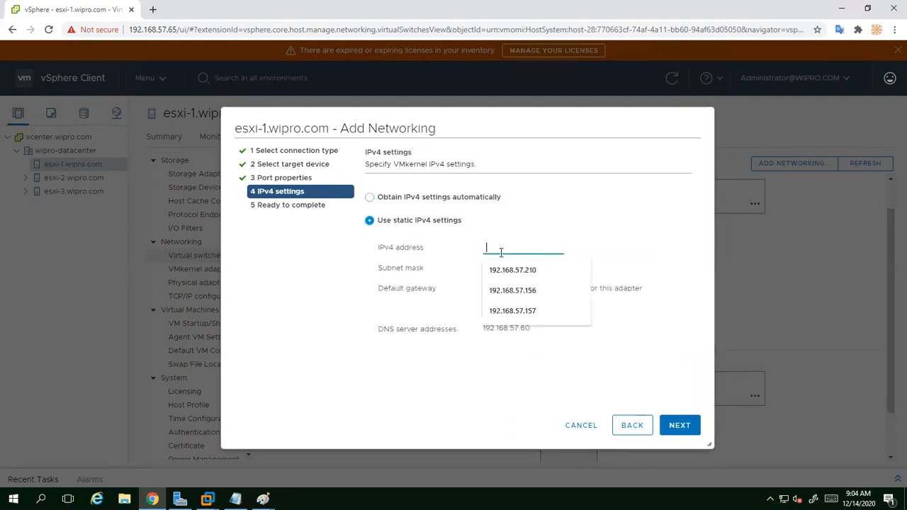
pyautogui.press('Down')
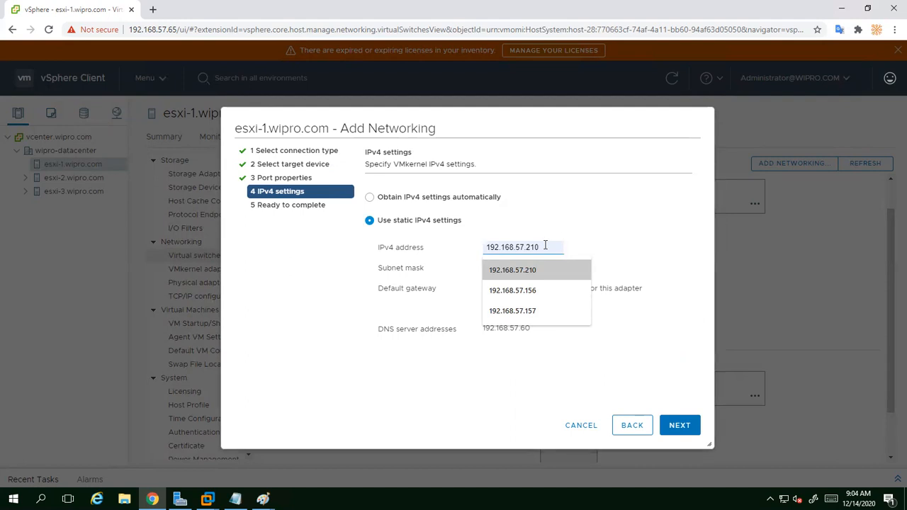
pyautogui.write('1')
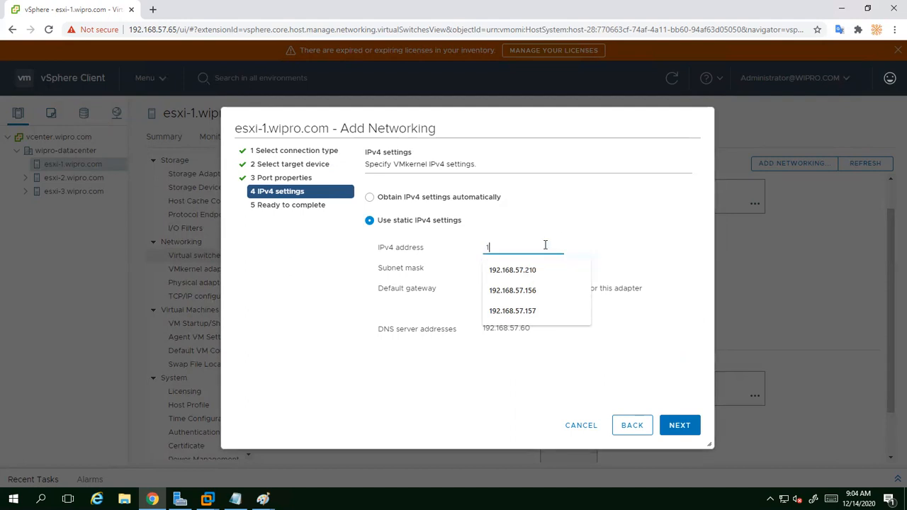
pyautogui.write('92.168.57')
pyautogui.write('.67')
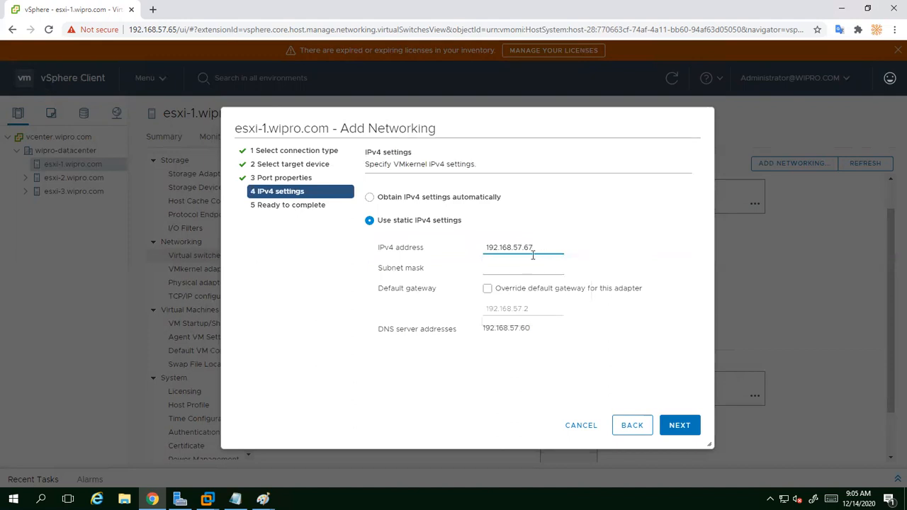
pyautogui.click(522, 267)
pyautogui.click(499, 288)
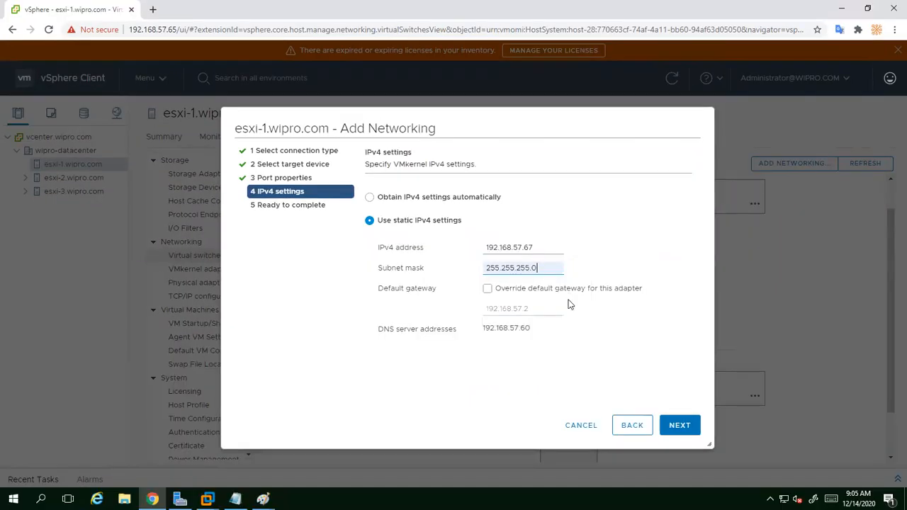
pyautogui.click(679, 428)
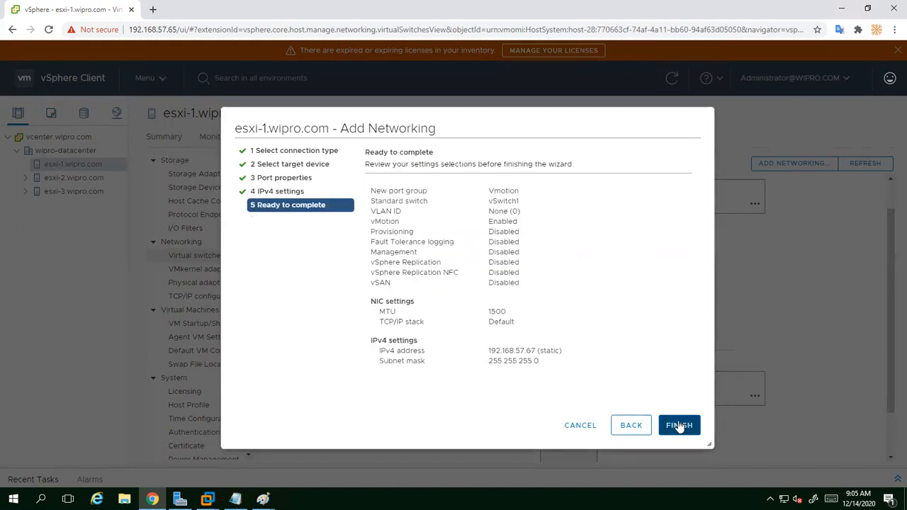
# - Finish creating the Vmotion VMkernel adapter on vSwitch1 and check the switch's updated topology
pyautogui.click(678, 427)
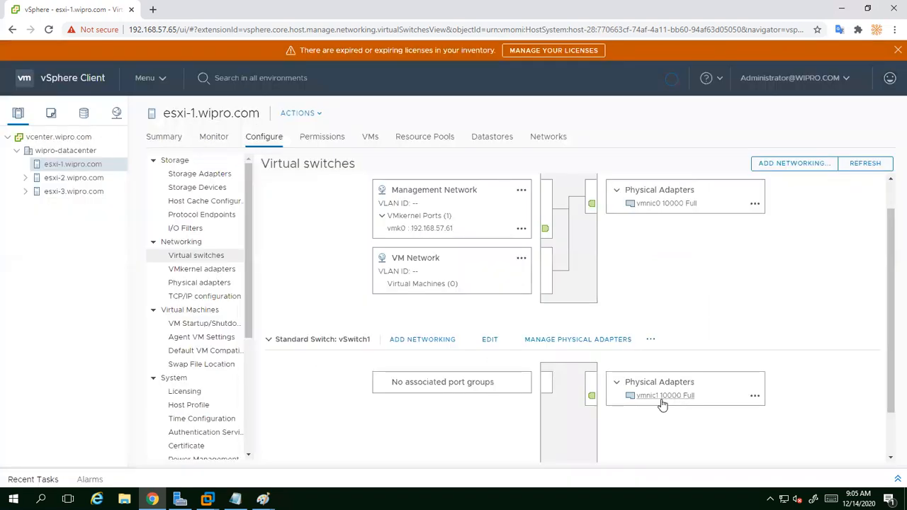
pyautogui.scroll(-1, 663, 404)
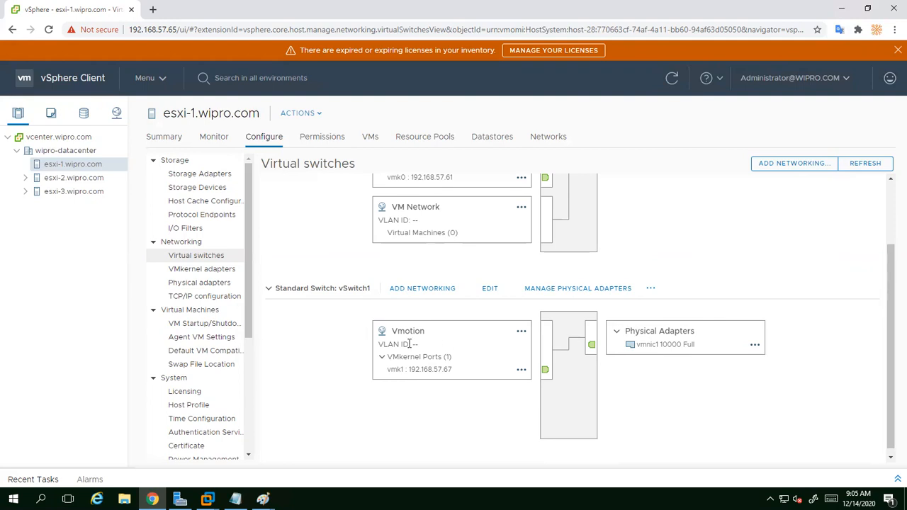
pyautogui.scroll(1, 677, 429)
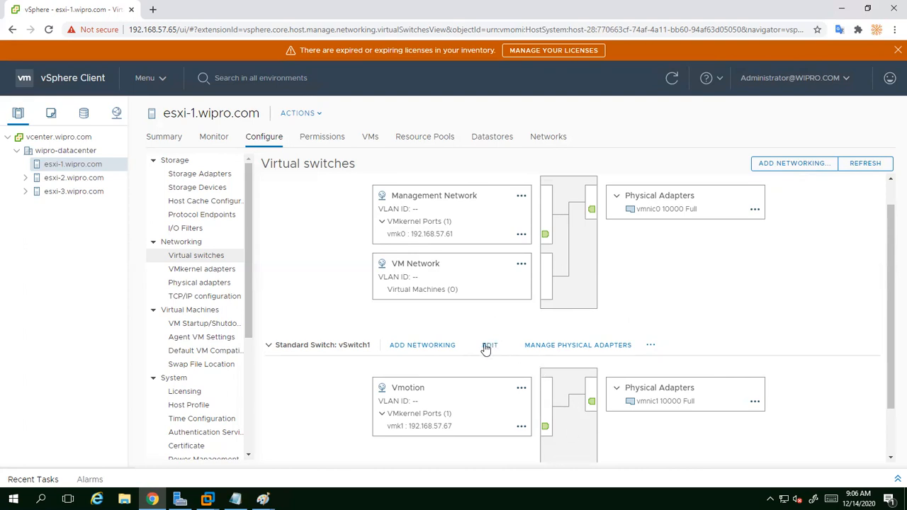
# - Start migrating a VMkernel adapter to vSwitch1 and choose vmk0 of the Management Network on vSwitch0
pyautogui.click(651, 346)
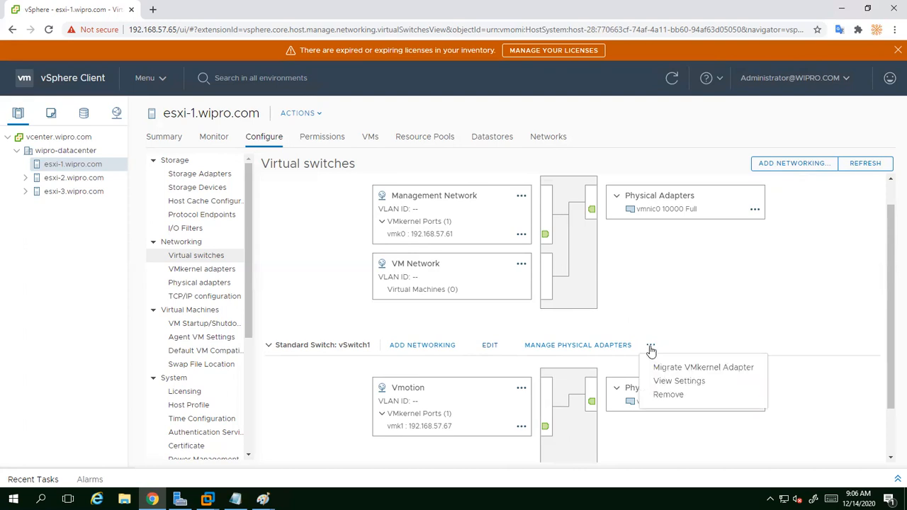
pyautogui.click(687, 368)
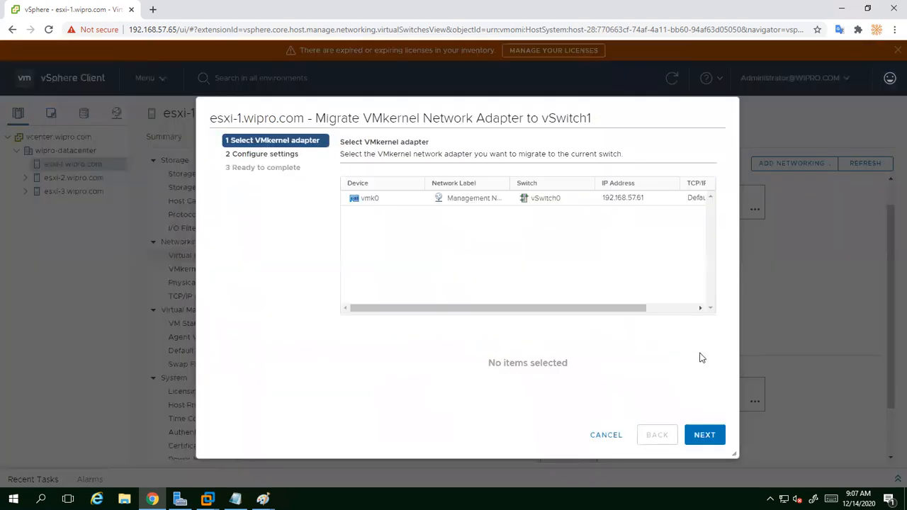
pyautogui.click(459, 200)
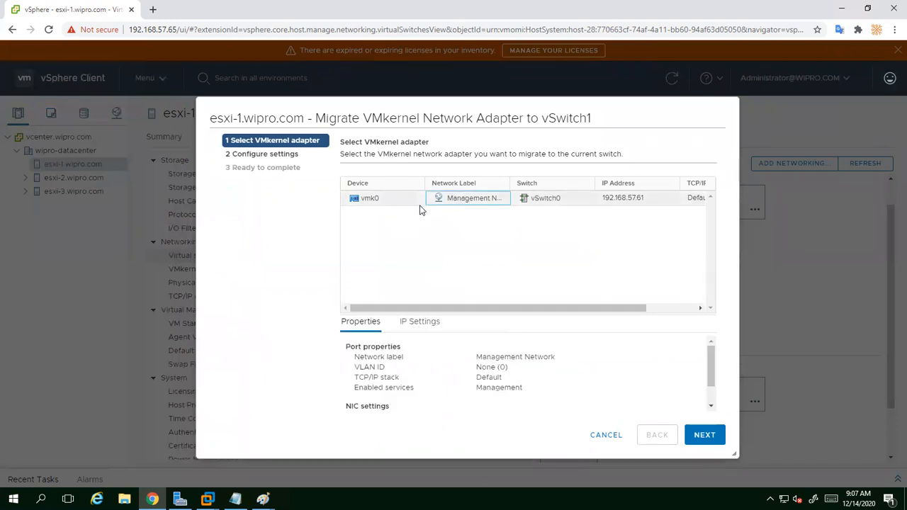
pyautogui.click(704, 435)
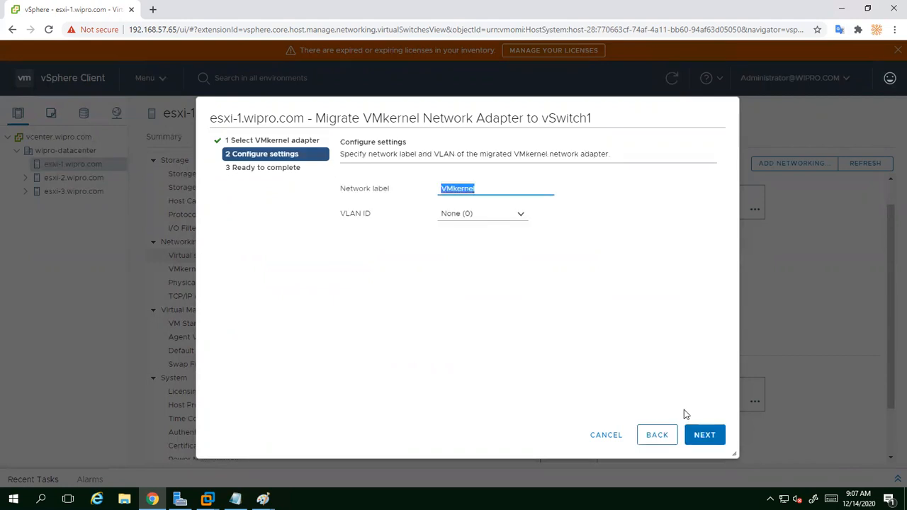
# - Label the migrated adapter's network Management, complete the migration to vSwitch1 and refresh the virtual switches view
pyautogui.write('m')
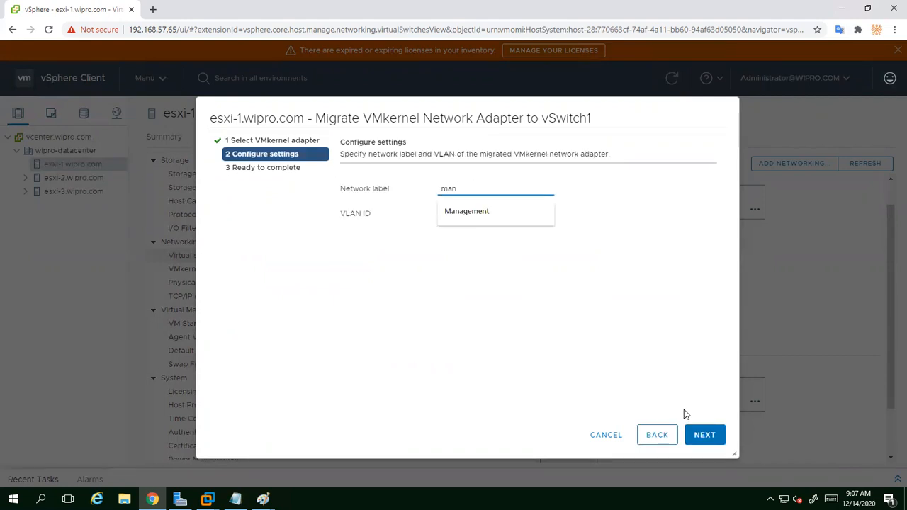
pyautogui.write('an')
pyautogui.press('Down')
pyautogui.press('Return')
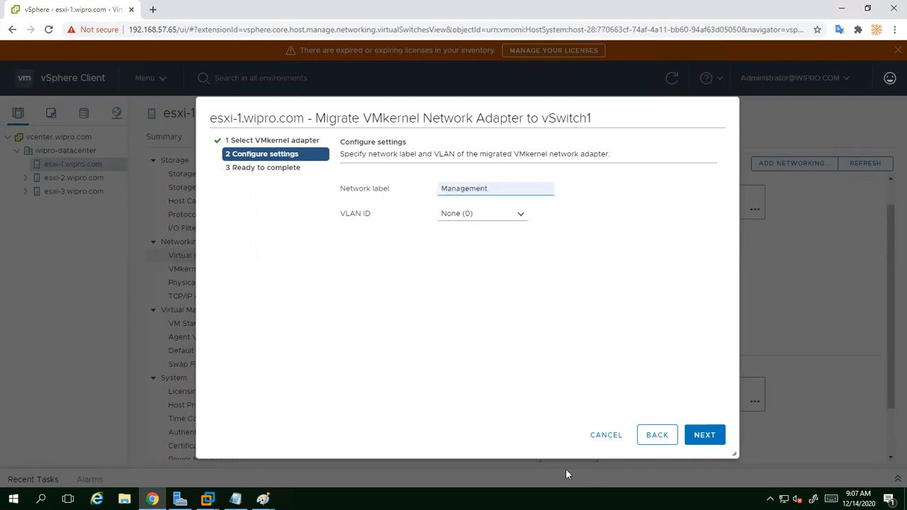
pyautogui.click(698, 433)
pyautogui.click(704, 435)
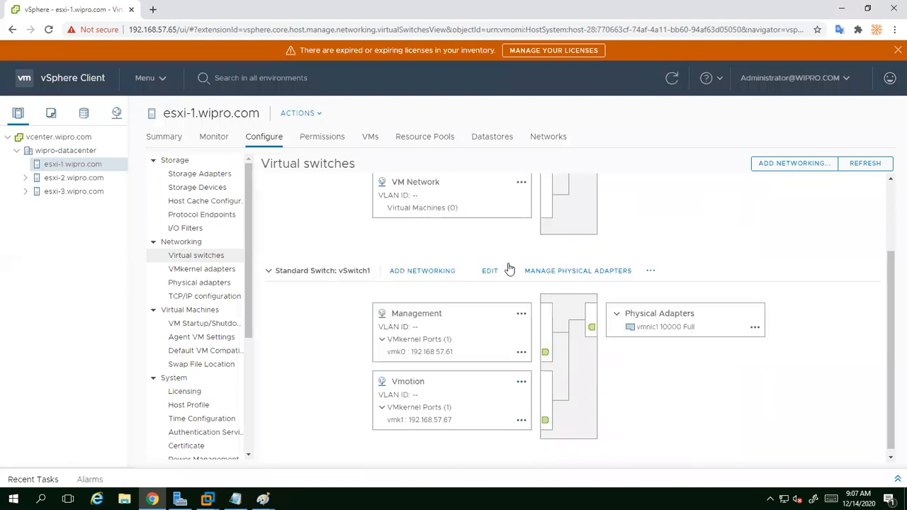
pyautogui.scroll(1, 518, 249)
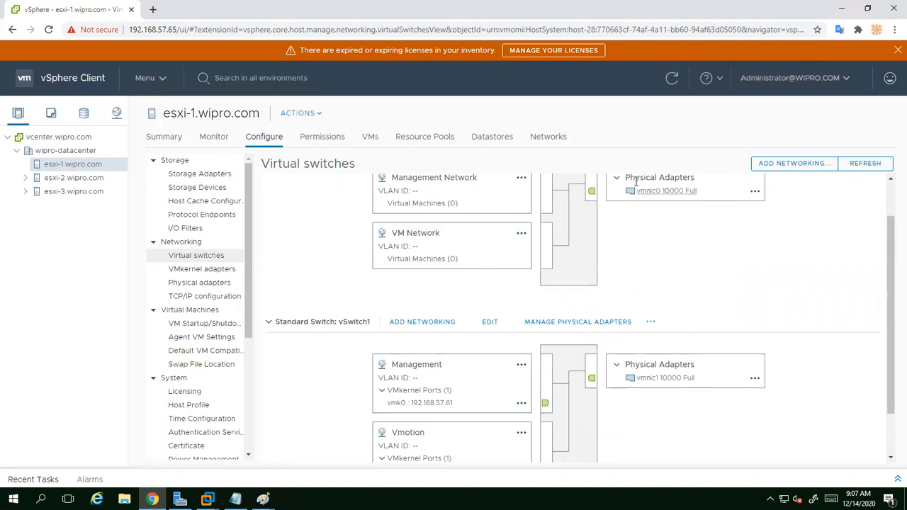
pyautogui.click(671, 78)
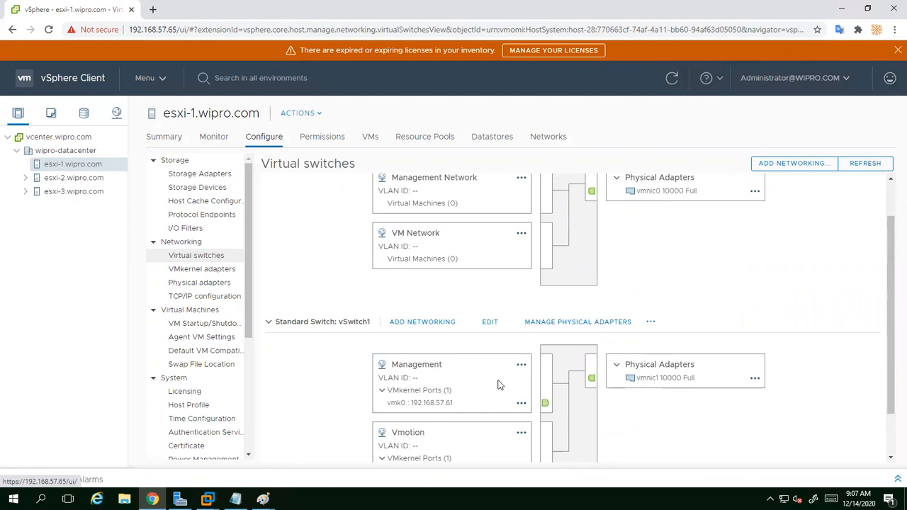
pyautogui.scroll(-1, 482, 339)
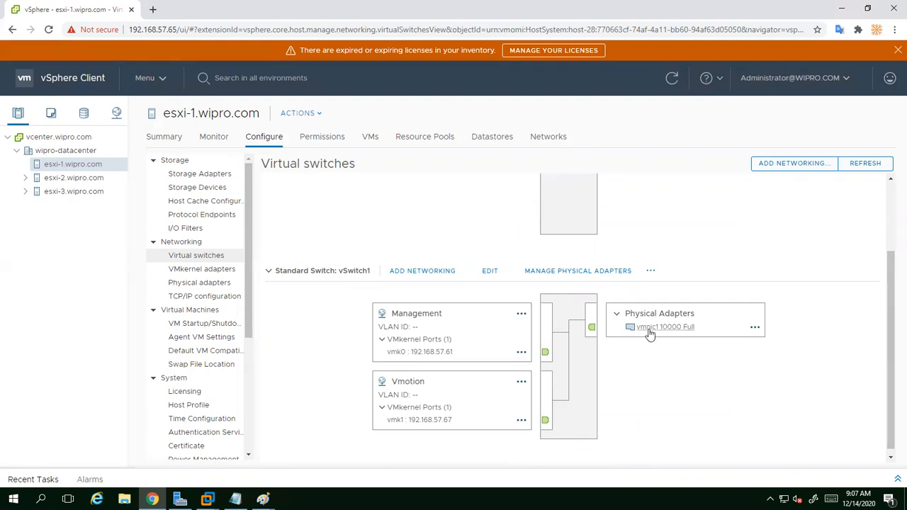
pyautogui.moveTo(891, 347); pyautogui.dragTo(890, 279)
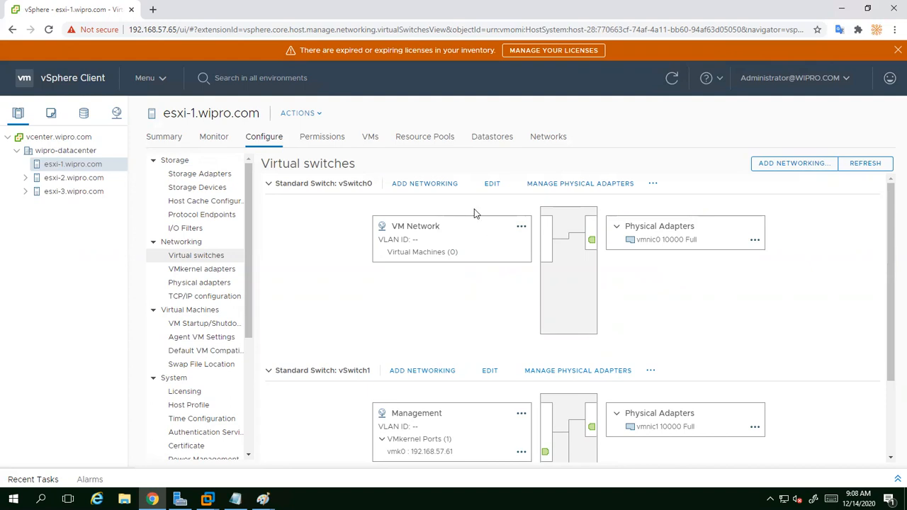
pyautogui.click(427, 186)
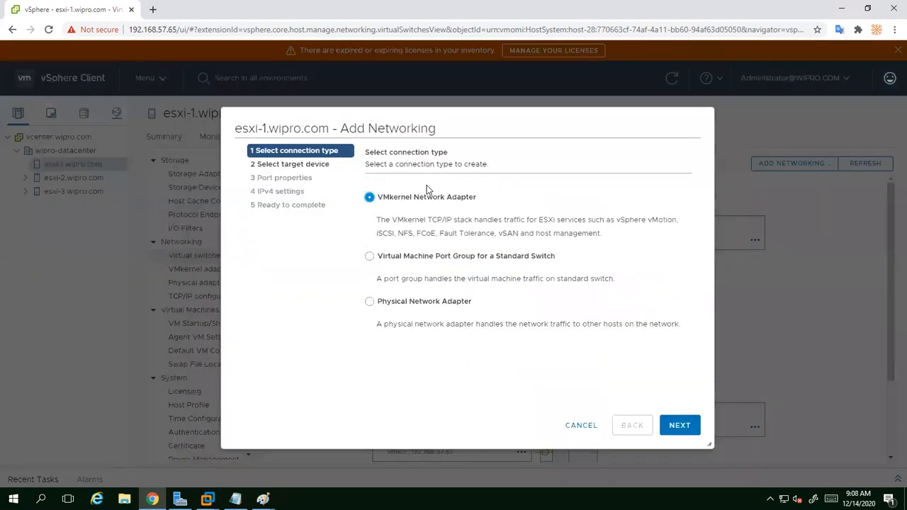
pyautogui.click(370, 256)
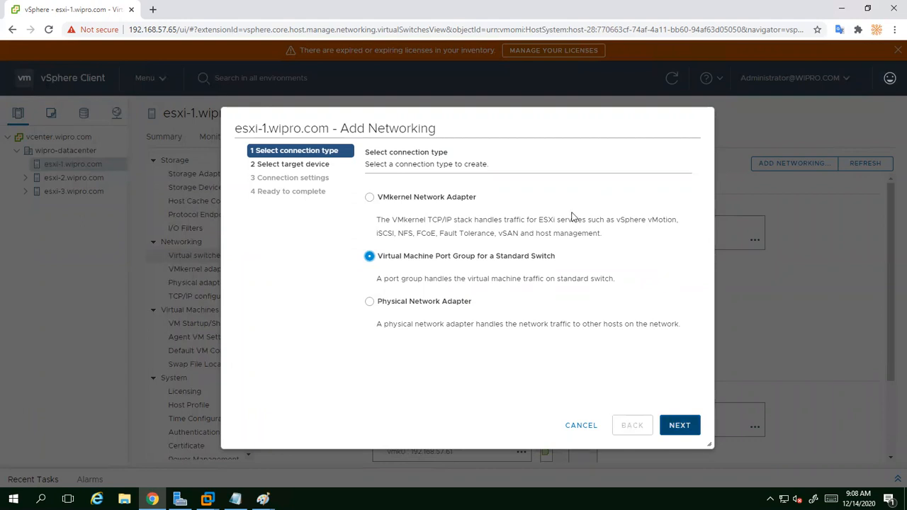
pyautogui.moveTo(531, 134); pyautogui.dragTo(666, 90)
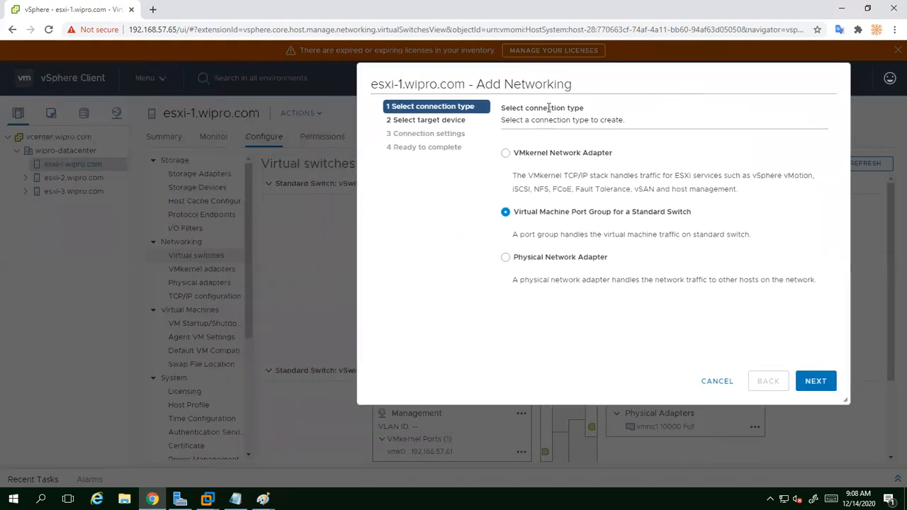
pyautogui.click(714, 381)
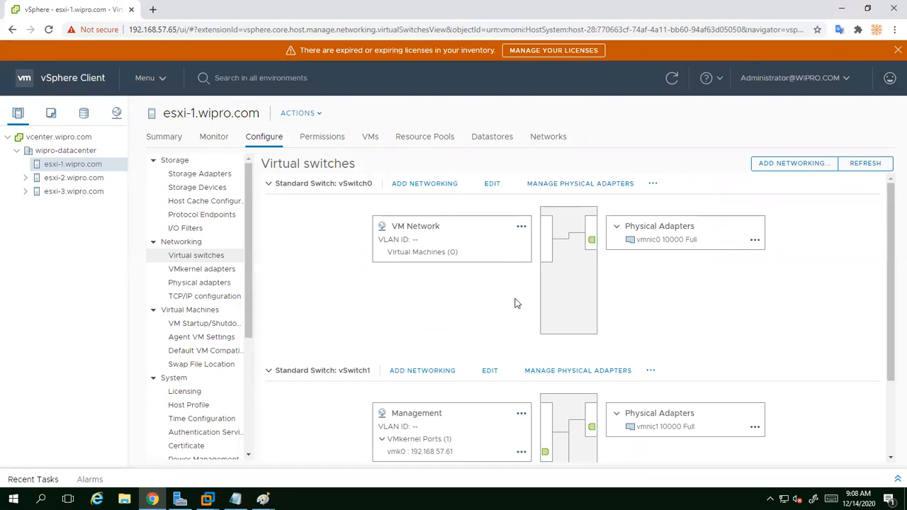
# - Start adding a virtual machine port group for a standard switch, with existing vSwitch0 as the target device
pyautogui.click(408, 186)
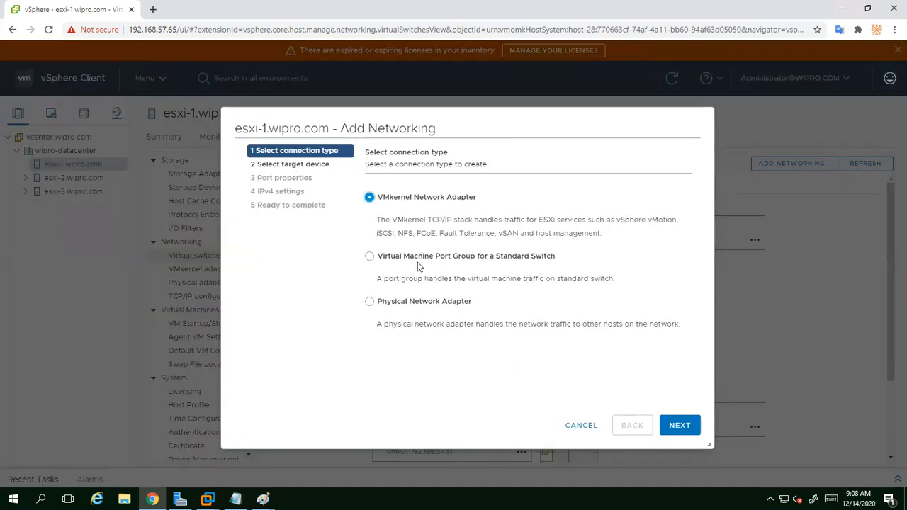
pyautogui.click(396, 257)
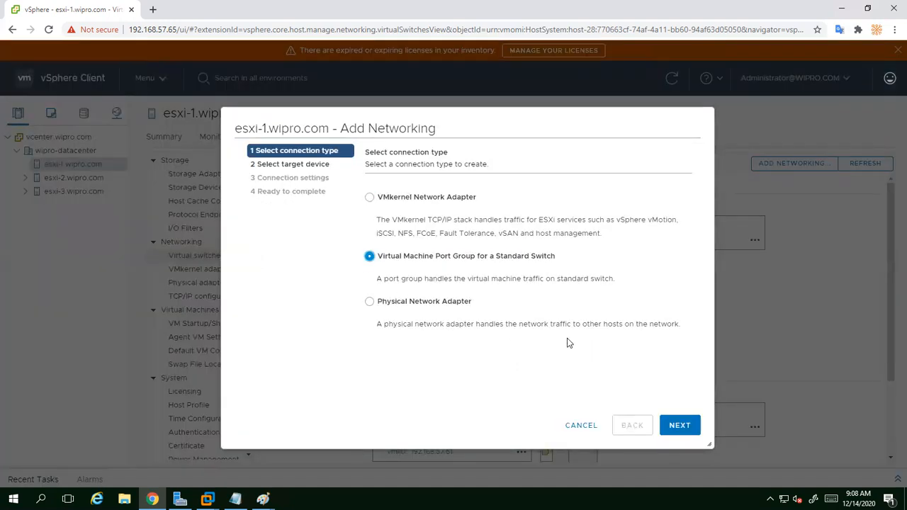
pyautogui.click(673, 429)
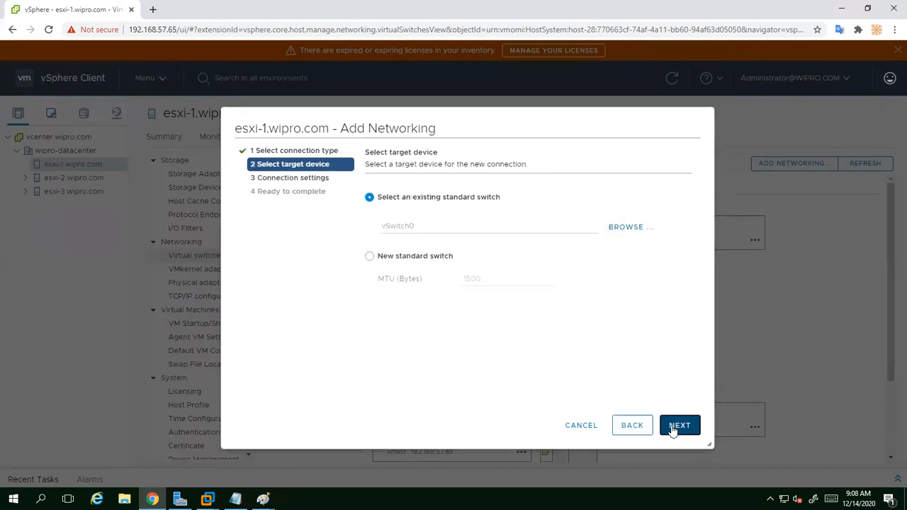
pyautogui.click(411, 263)
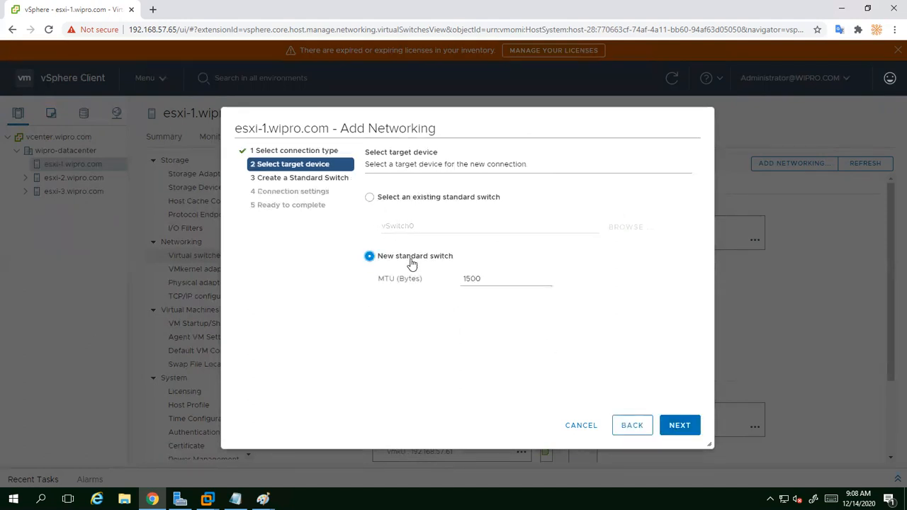
pyautogui.click(396, 199)
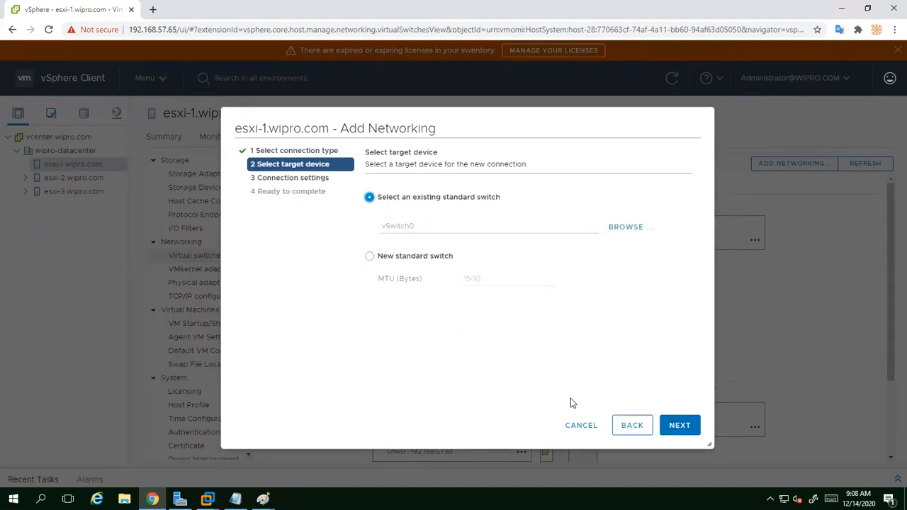
pyautogui.click(679, 429)
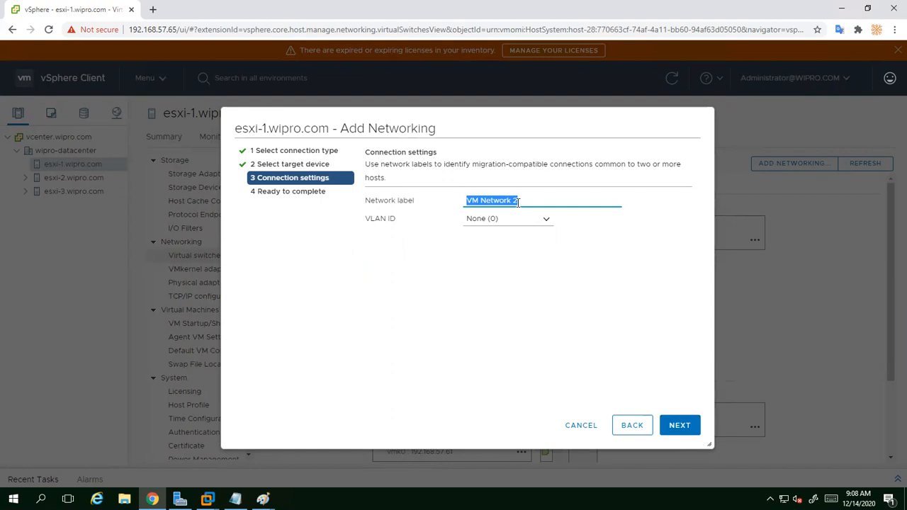
# - Name the new port group Dmz with VLAN ID 10 and finish creating it on vSwitch0
pyautogui.write('Dmz')
pyautogui.click(510, 222)
pyautogui.write('10')
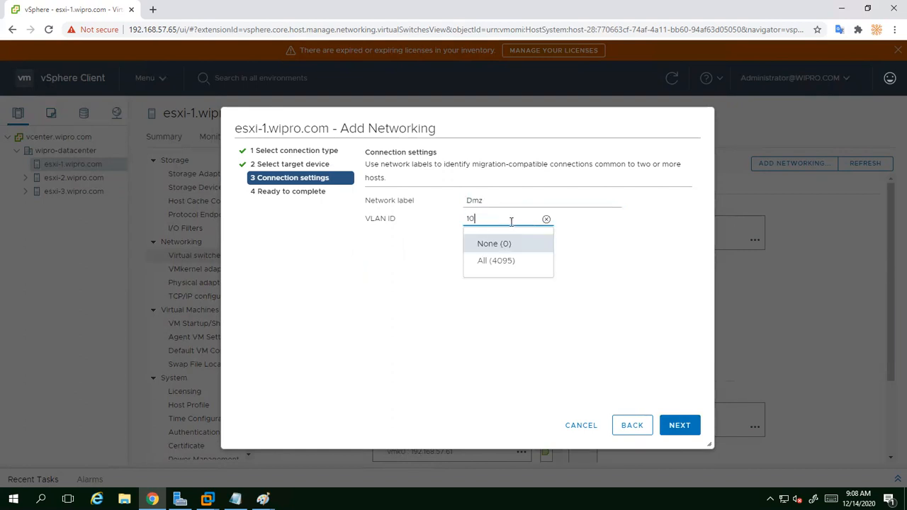
pyautogui.click(489, 366)
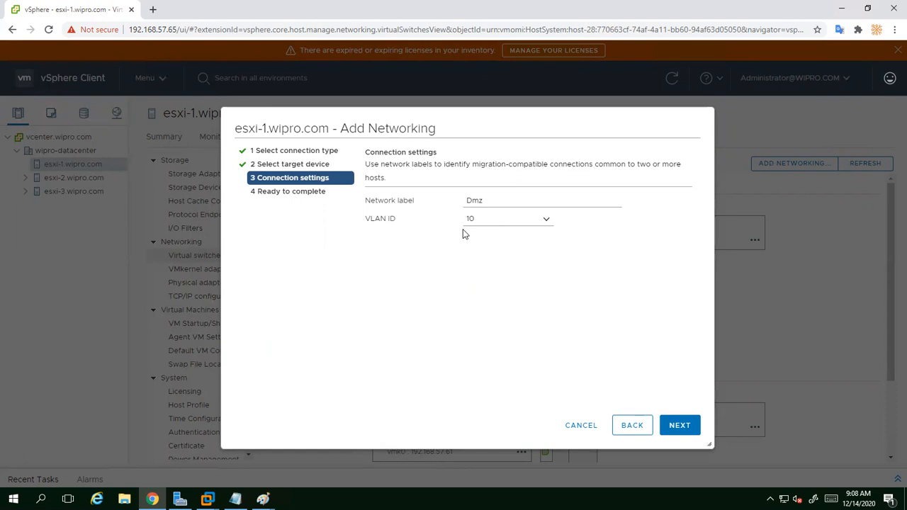
pyautogui.click(682, 425)
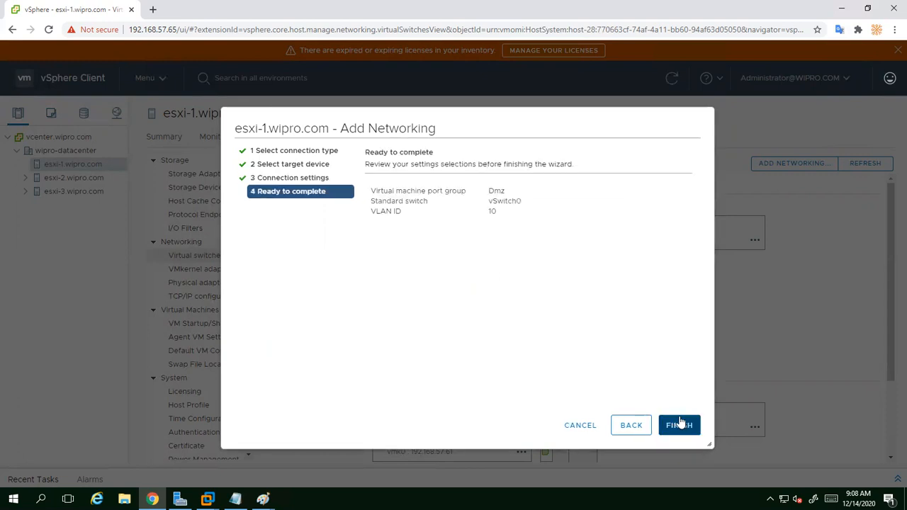
pyautogui.click(680, 424)
# - Review the port groups on both standard switches and vSwitch0's traffic shaping and teaming and failover settings without changing them
pyautogui.scroll(-2, 682, 416)
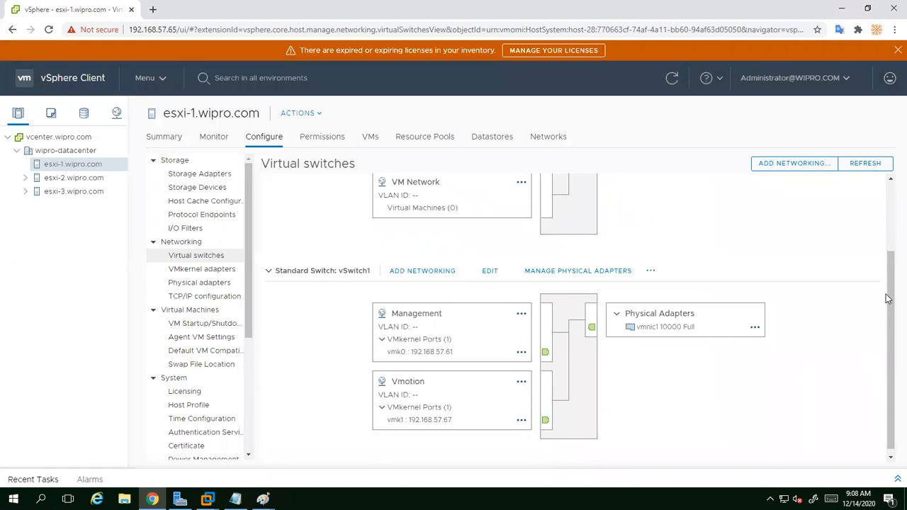
pyautogui.moveTo(886, 296); pyautogui.dragTo(885, 205)
pyautogui.click(876, 261)
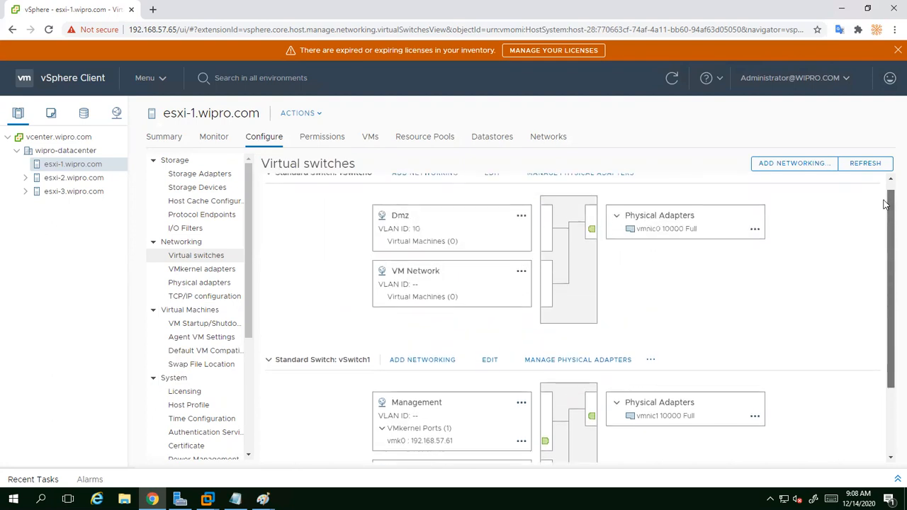
pyautogui.scroll(-2, 370, 247)
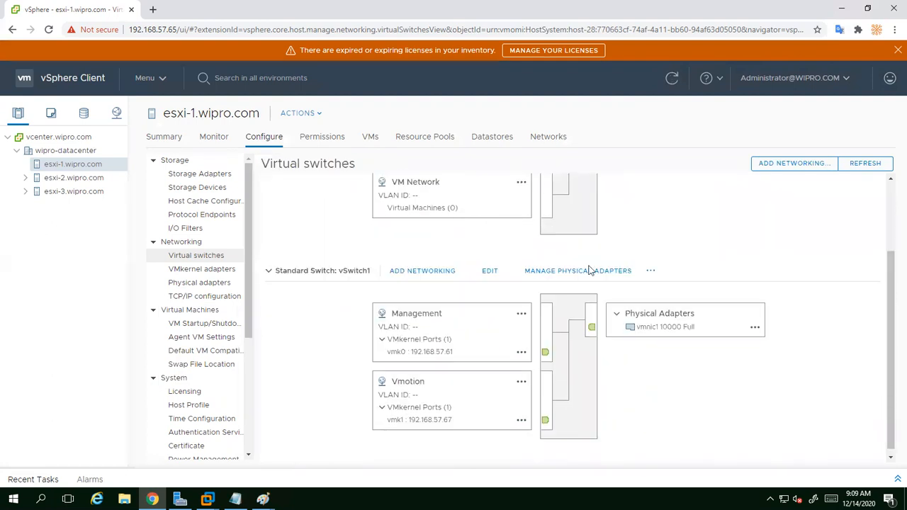
pyautogui.moveTo(892, 270); pyautogui.dragTo(891, 200)
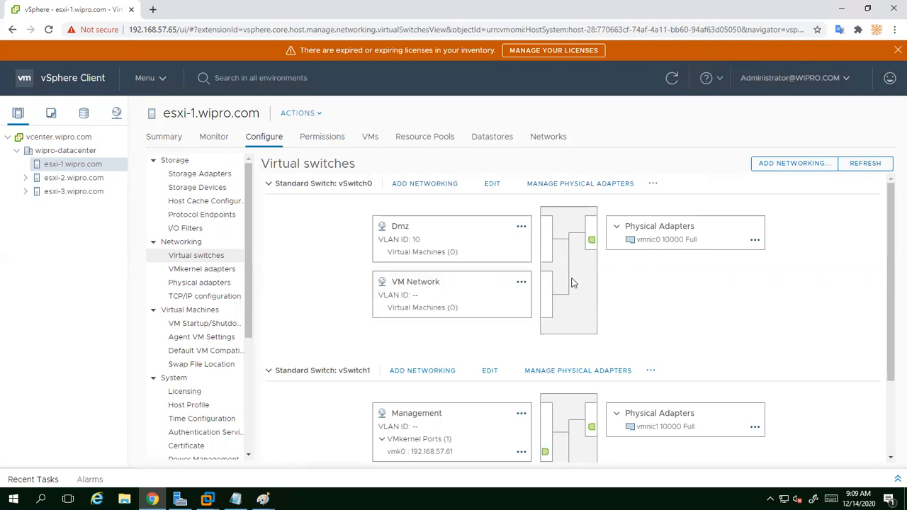
pyautogui.click(496, 186)
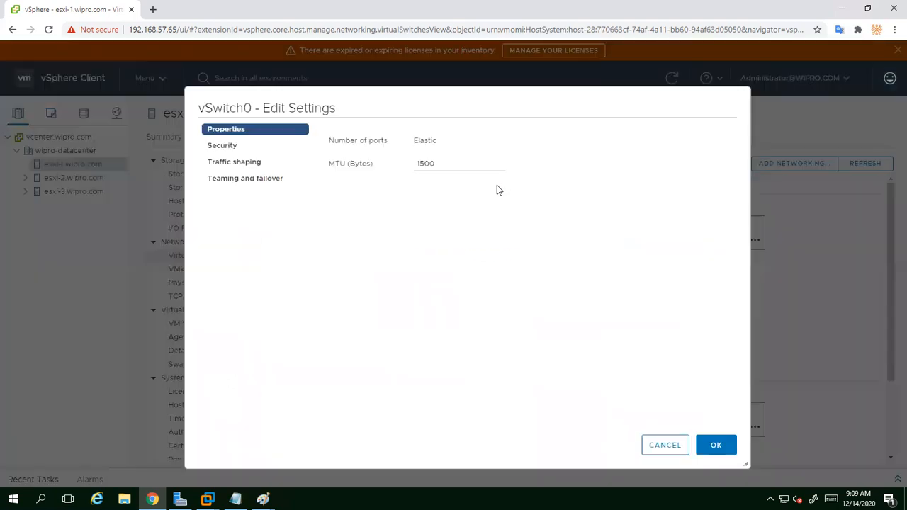
pyautogui.click(255, 167)
pyautogui.click(245, 183)
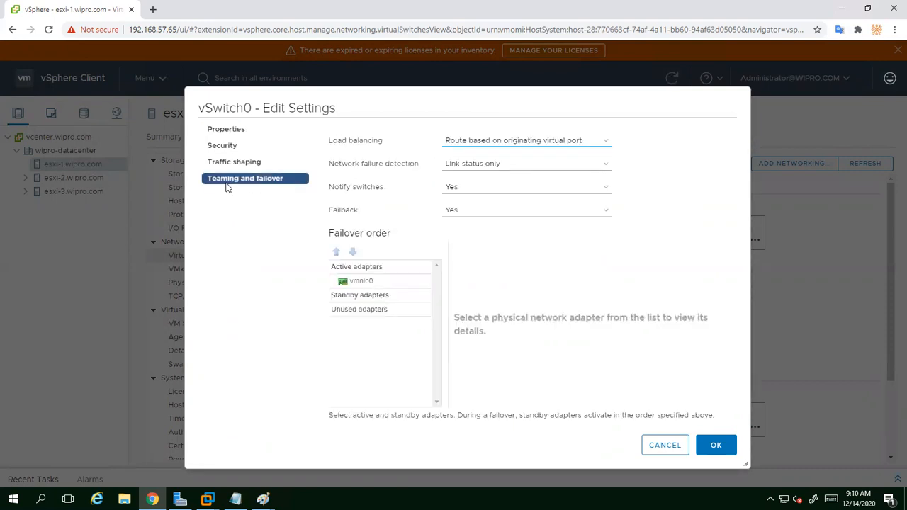
pyautogui.click(660, 449)
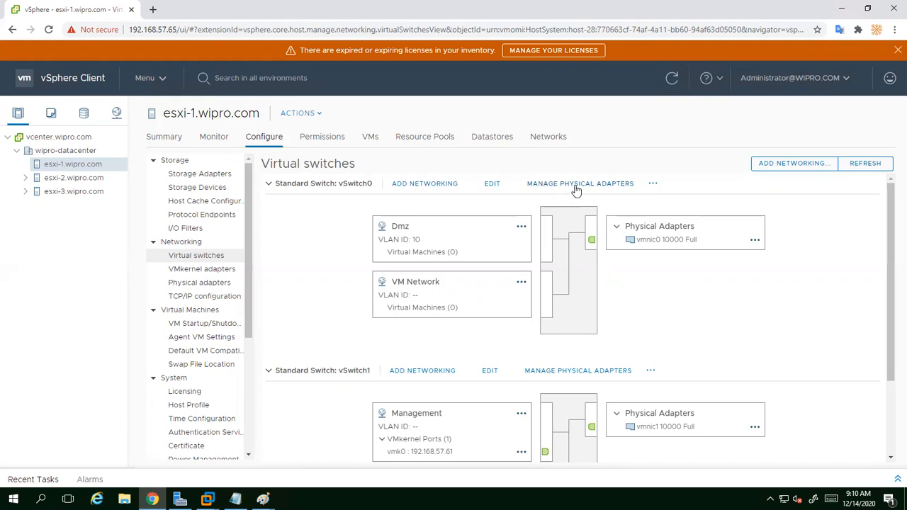
# - Assign the physical adapter vmnic2 to vSwitch0 as an additional active adapter and apply the change
pyautogui.click(575, 185)
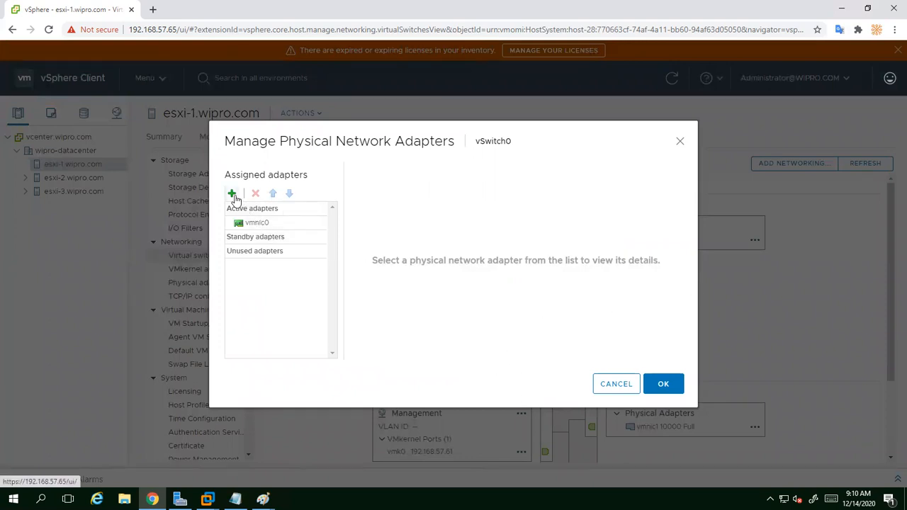
pyautogui.click(232, 193)
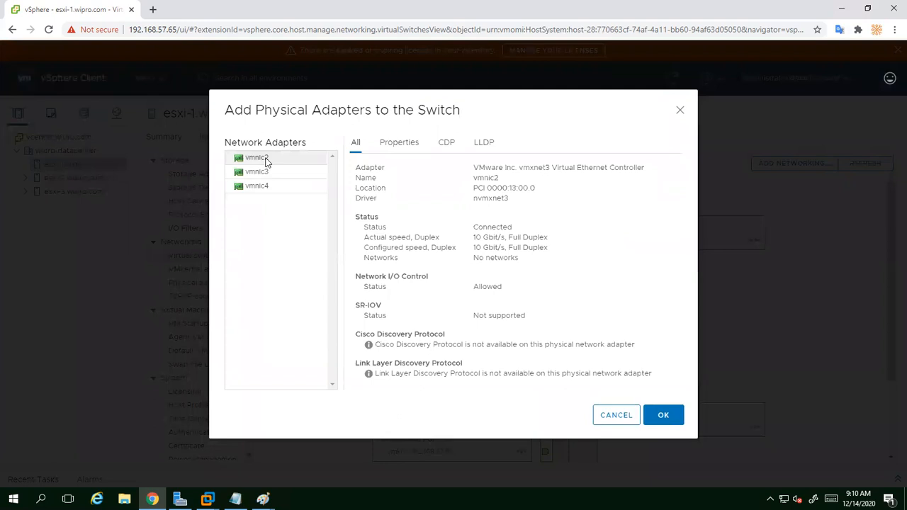
pyautogui.click(663, 415)
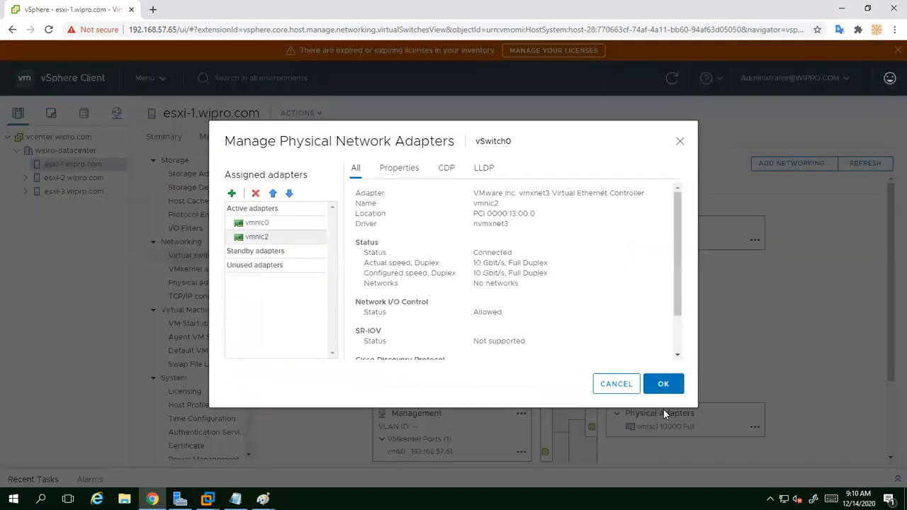
pyautogui.click(666, 387)
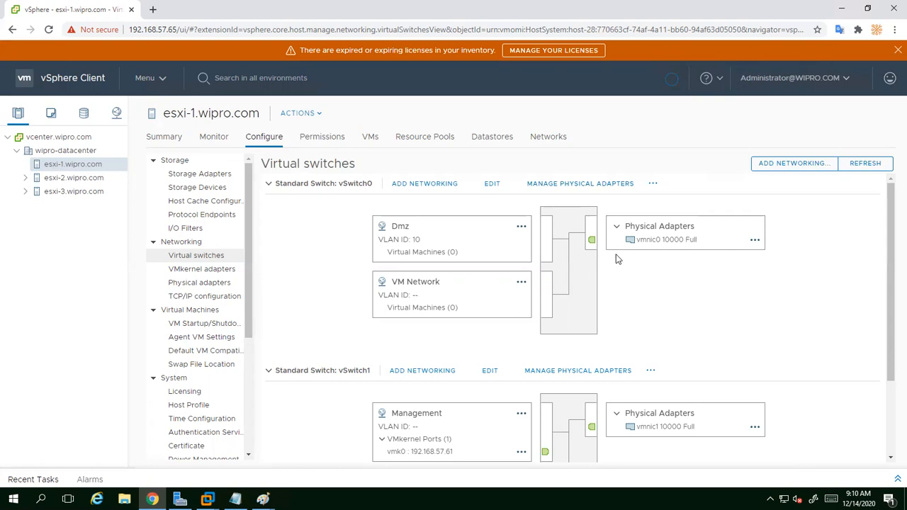
pyautogui.scroll(-3, 616, 257)
pyautogui.scroll(-1, 700, 452)
pyautogui.moveTo(890, 321); pyautogui.dragTo(871, 248)
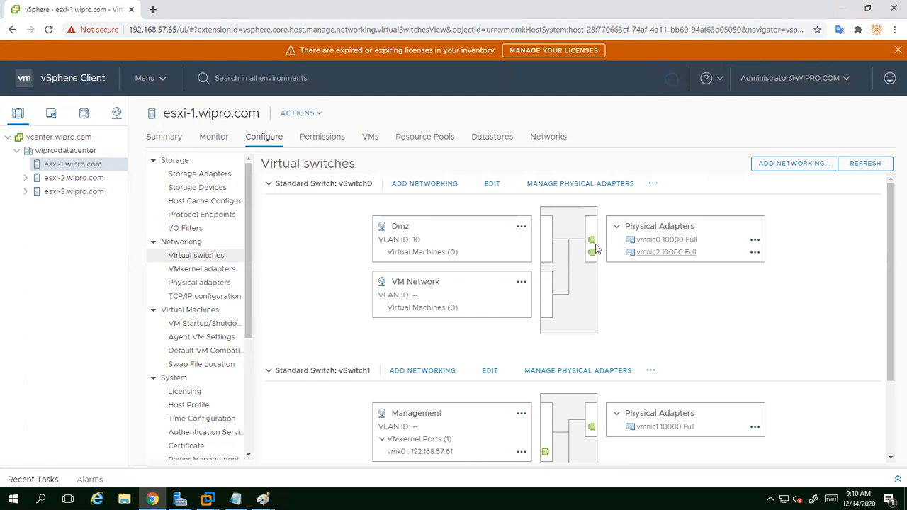
# - Assign the physical adapter vmnic3 to vSwitch1 alongside vmnic1, apply the change and minimize the browser window
pyautogui.scroll(-3, 595, 244)
pyautogui.scroll(3, 666, 315)
pyautogui.click(581, 371)
pyautogui.click(253, 223)
pyautogui.click(232, 193)
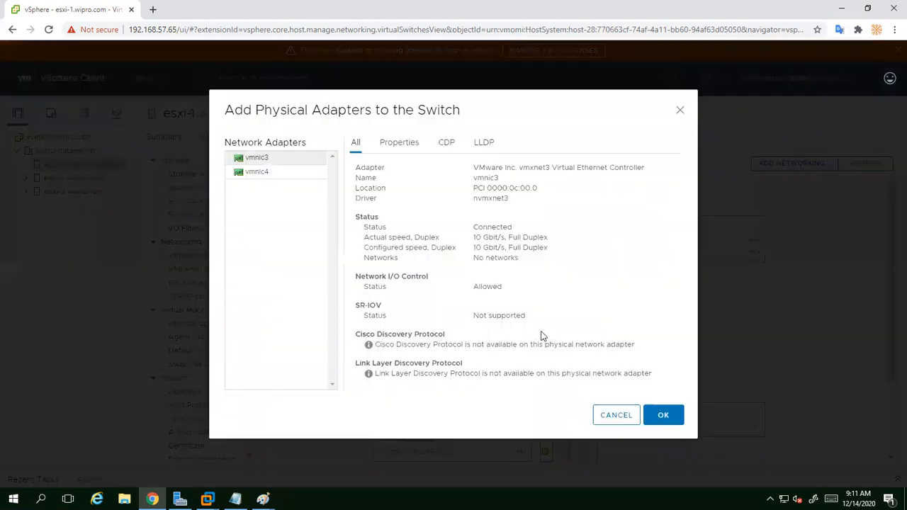
pyautogui.click(265, 157)
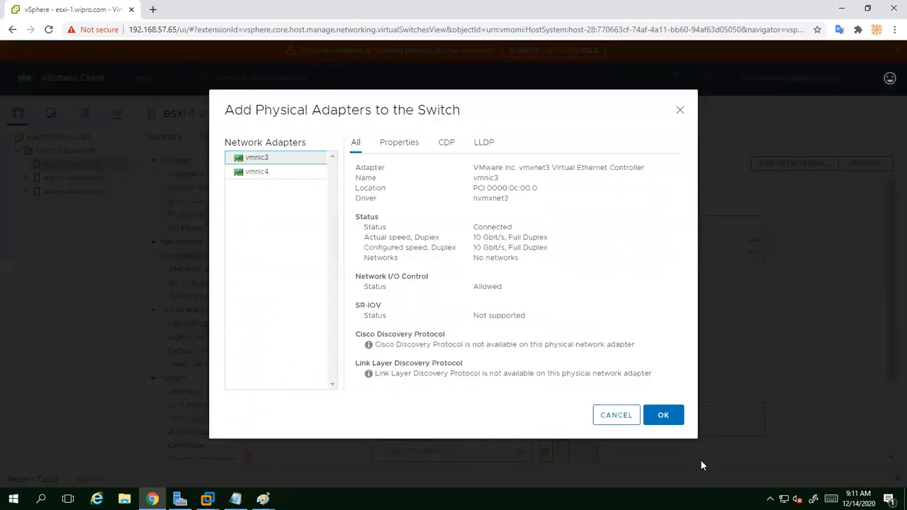
pyautogui.click(666, 416)
pyautogui.click(664, 384)
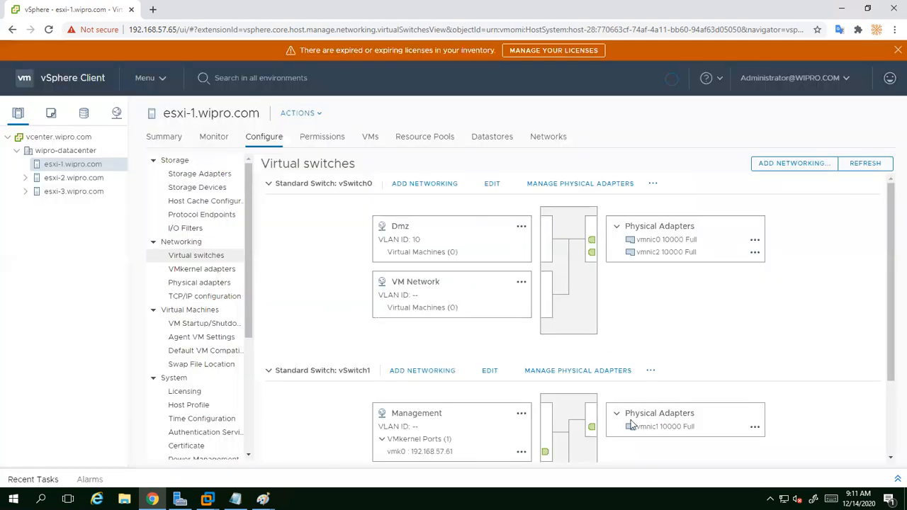
pyautogui.scroll(-3, 659, 369)
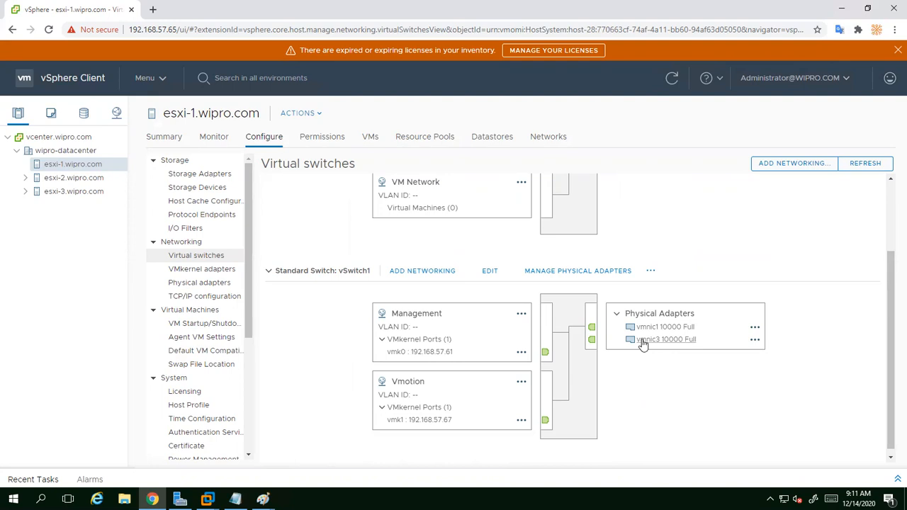
pyautogui.click(843, 10)
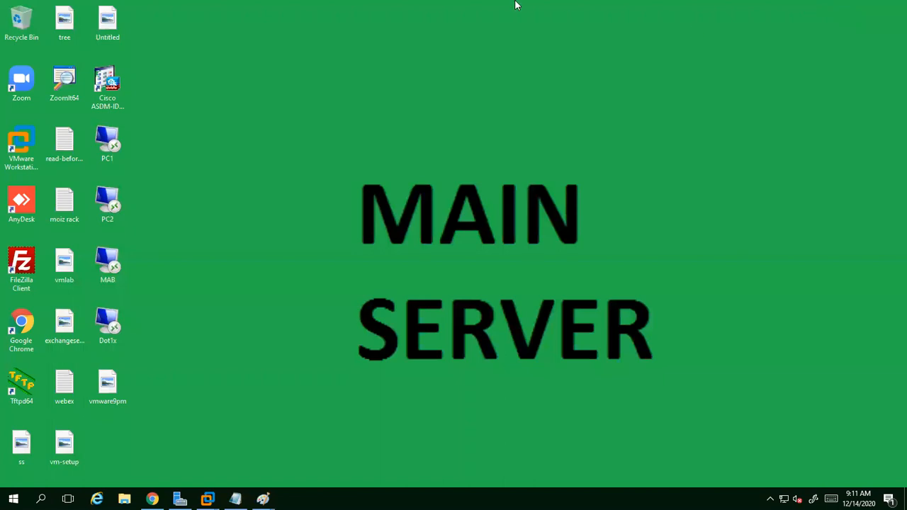